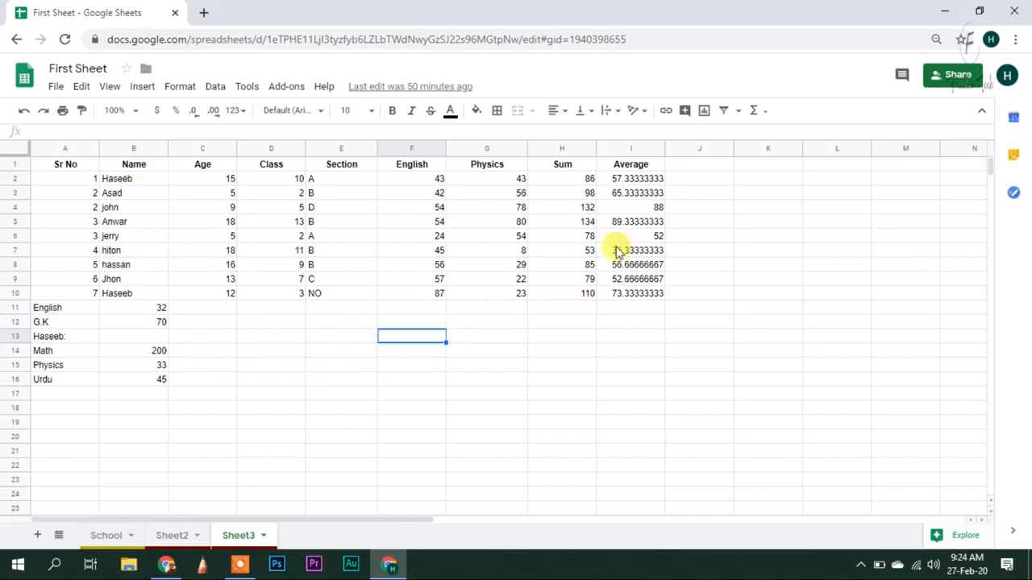
Select the Name and Age data in B1:C10 and insert a column chart from it
left_click_drag(126, 170, 206, 295)
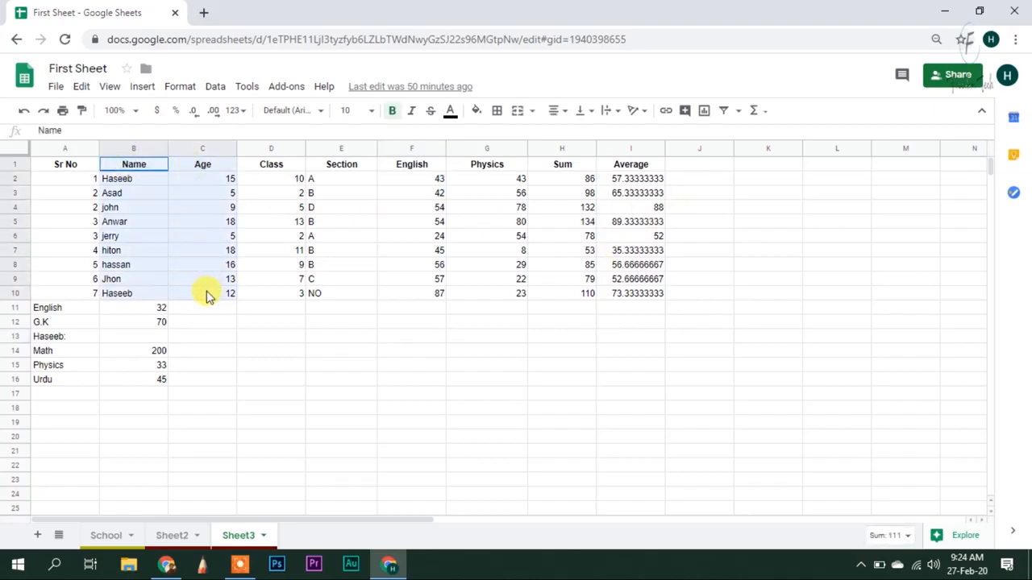
left_click(399, 376)
left_click_drag(142, 167, 216, 306)
left_click_drag(217, 301, 217, 301)
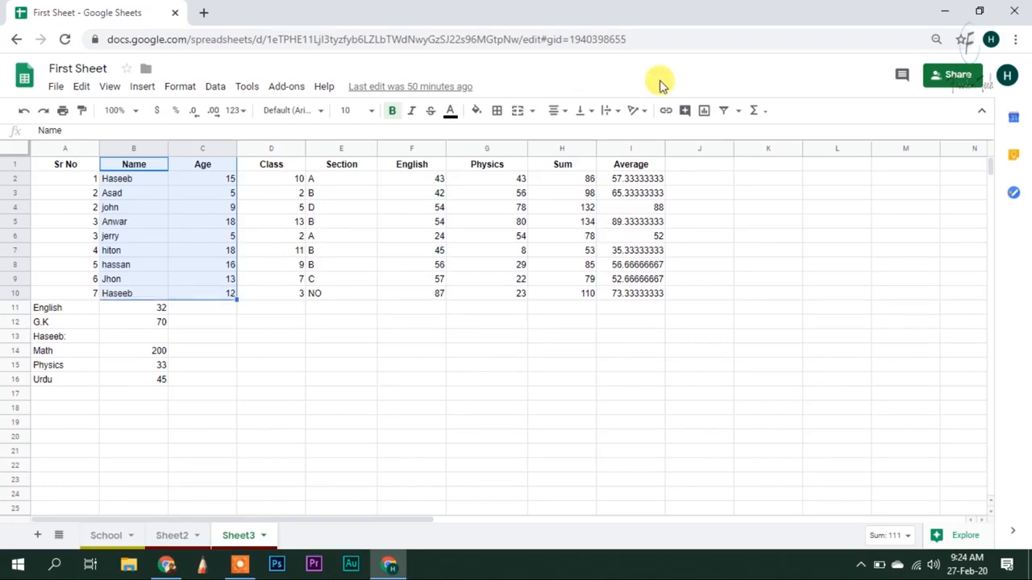
left_click(703, 113)
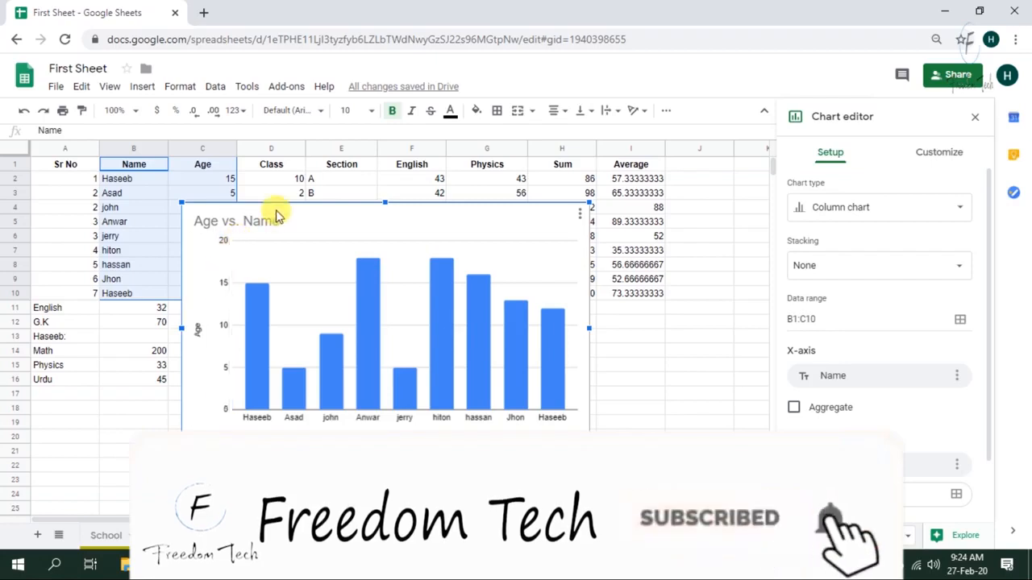
Drag the Age vs. Name chart right so it spans columns D to I beside the data
left_click_drag(339, 206, 407, 166)
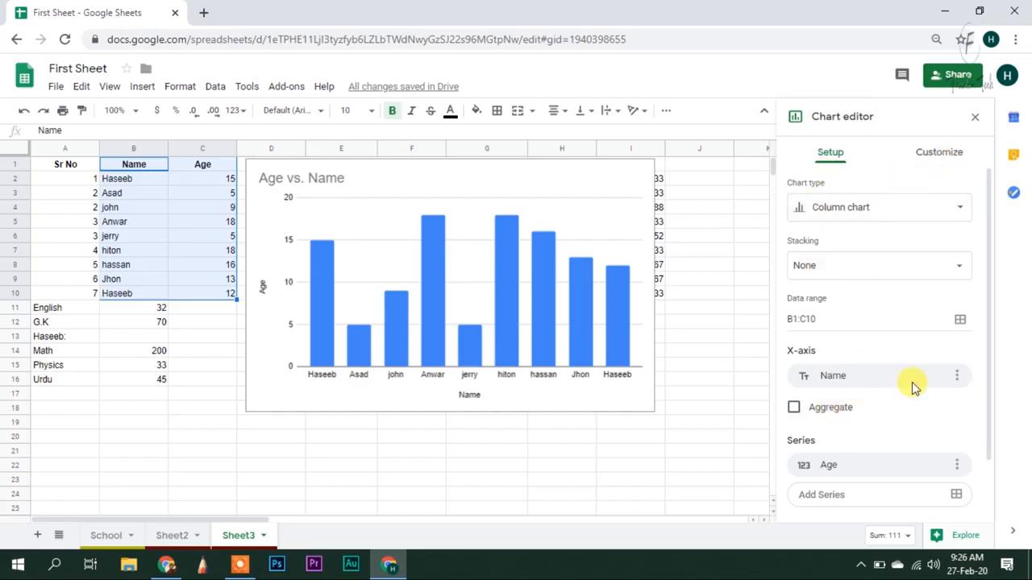
scroll(913, 427, "down", 3)
scroll(913, 427, "up", 3)
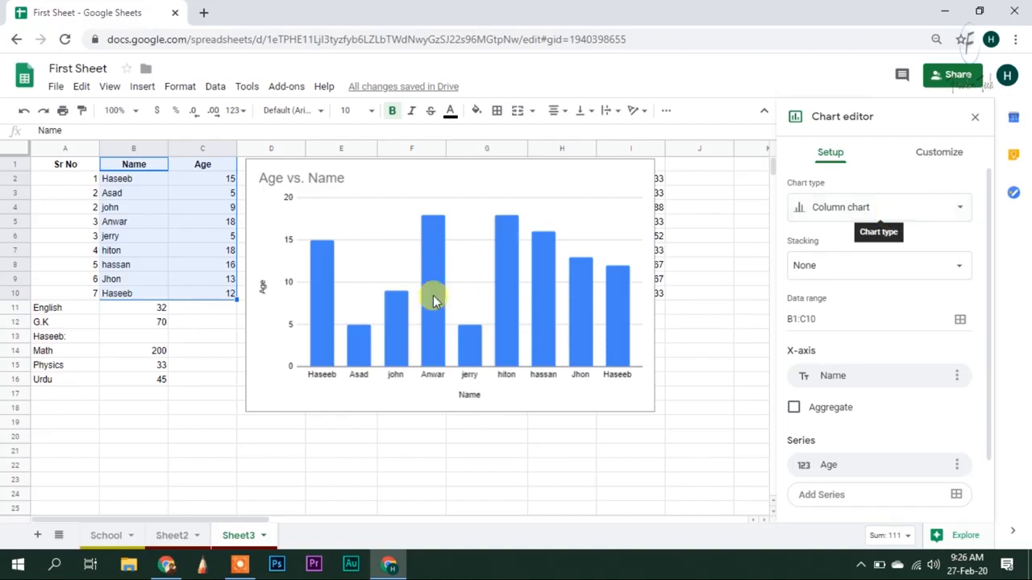
left_click(864, 218)
scroll(945, 343, "down", 2)
scroll(944, 345, "down", 3)
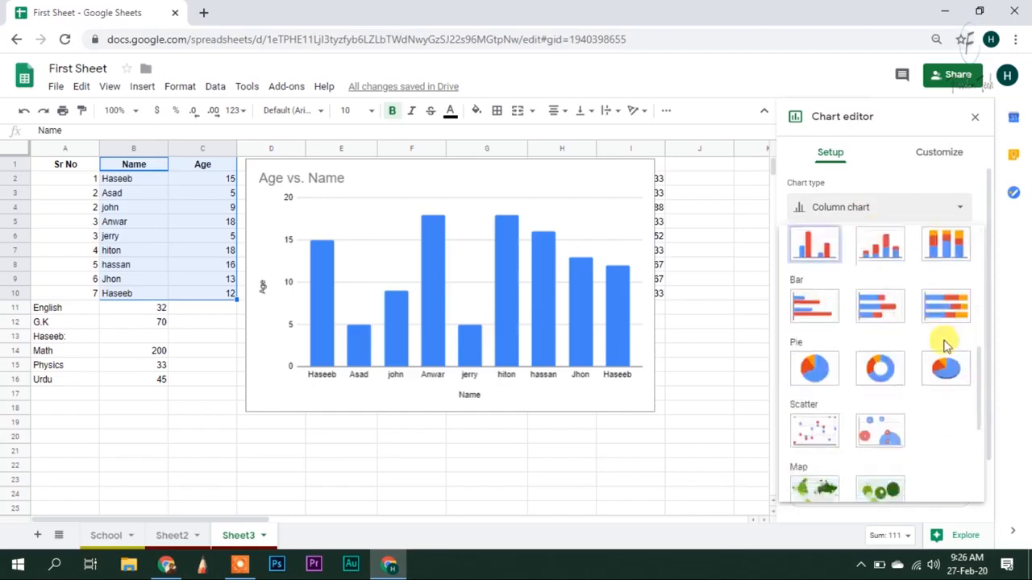
left_click(813, 357)
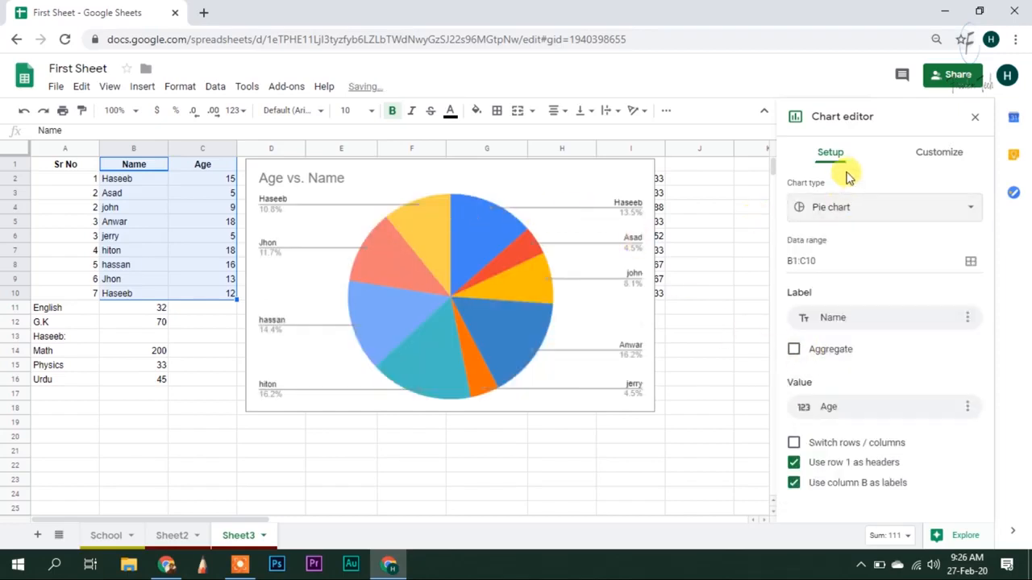
left_click(931, 208)
scroll(913, 449, "down", 1)
scroll(919, 419, "down", 3)
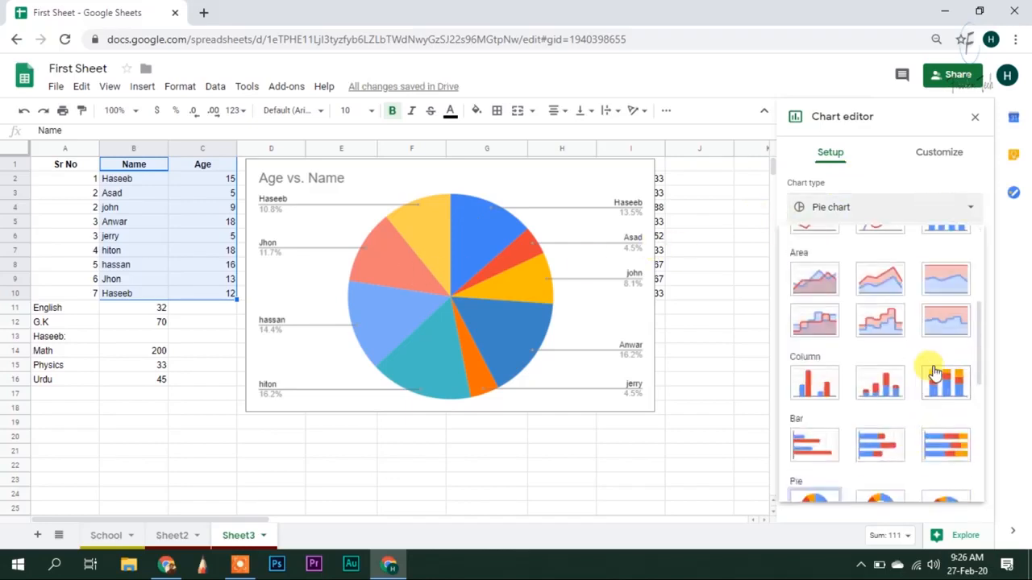
left_click(948, 320)
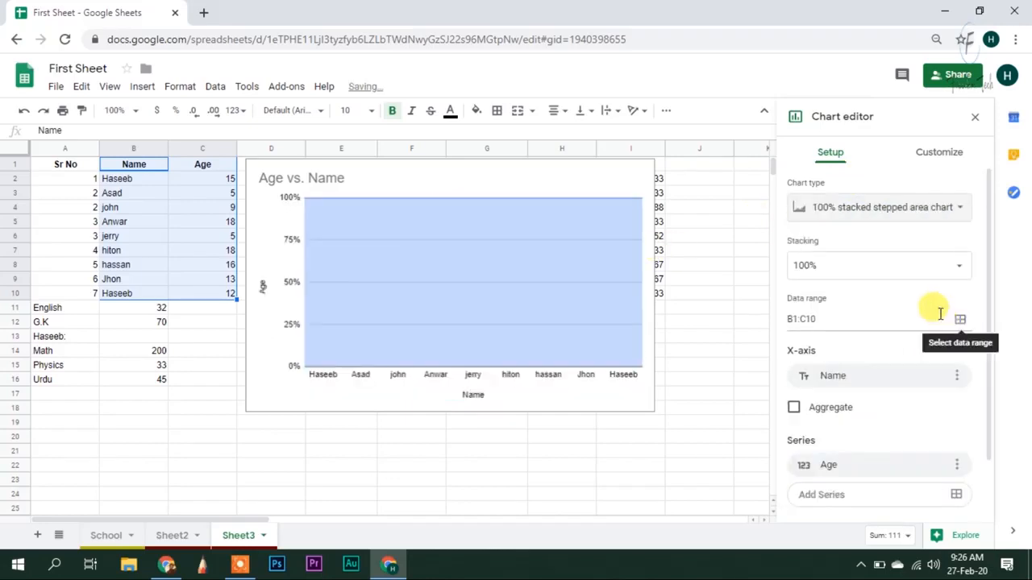
left_click(921, 207)
left_click(839, 361)
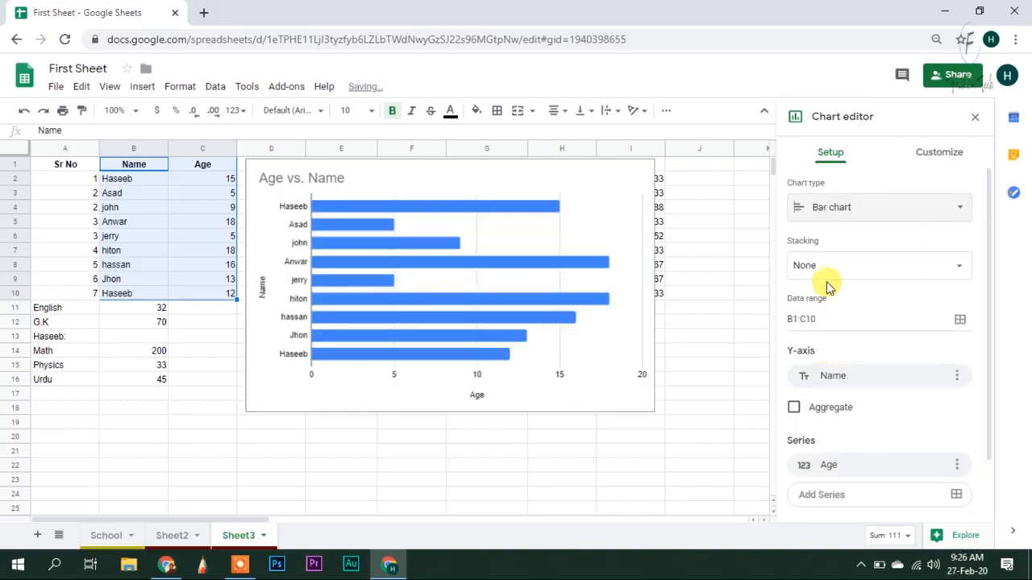
left_click(854, 212)
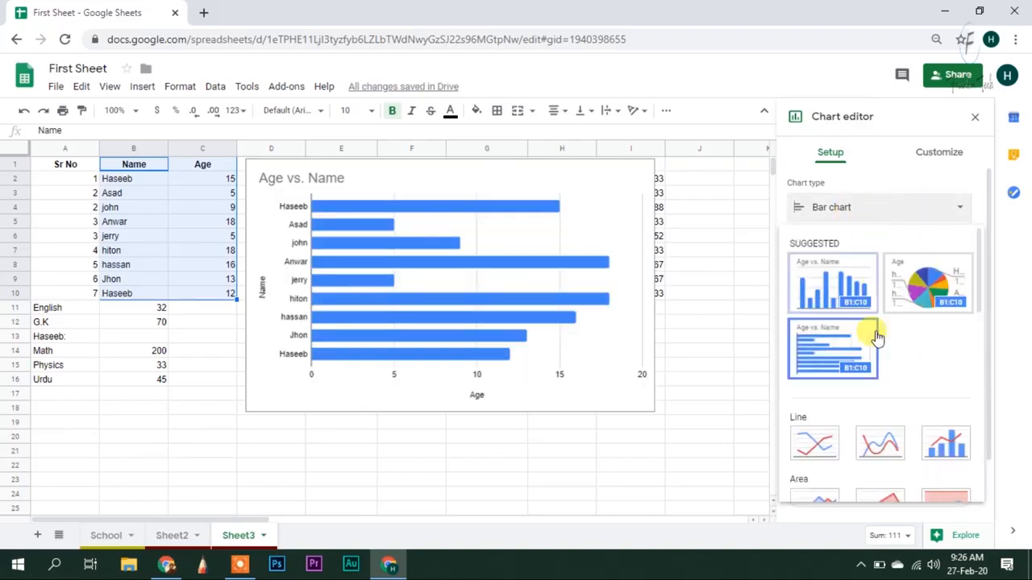
scroll(871, 338, "down", 3)
left_click(828, 392)
scroll(886, 231, "down", 2)
scroll(890, 216, "up", 2)
scroll(935, 403, "down", 6)
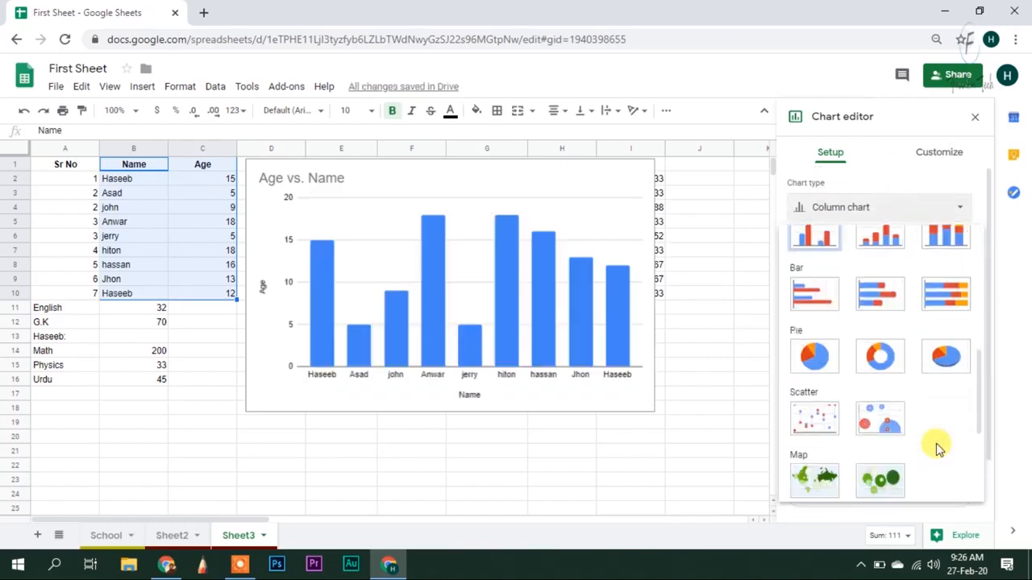
scroll(887, 392, "up", 2)
left_click(819, 348)
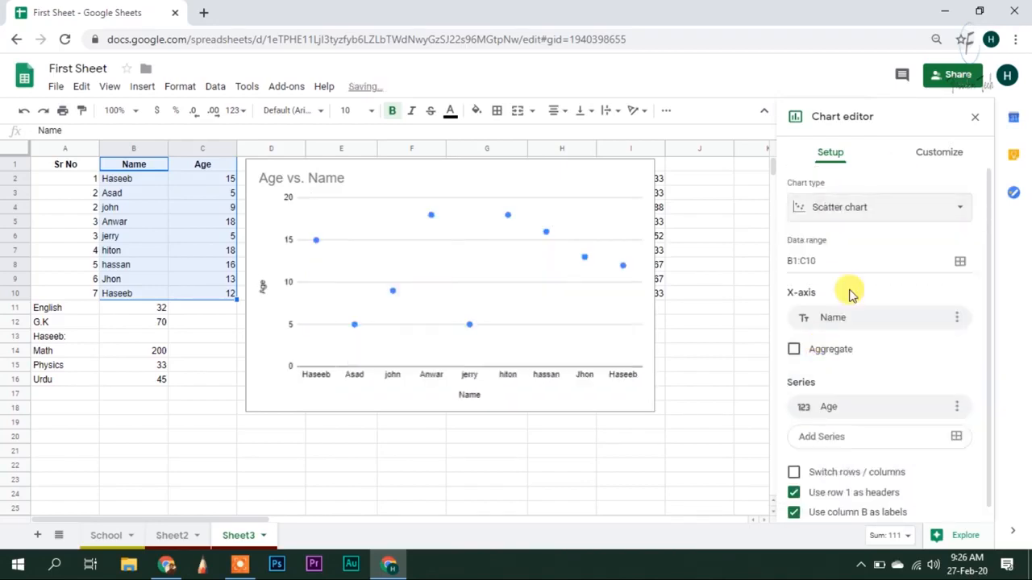
left_click(909, 207)
scroll(915, 372, "down", 5)
scroll(915, 373, "down", 4)
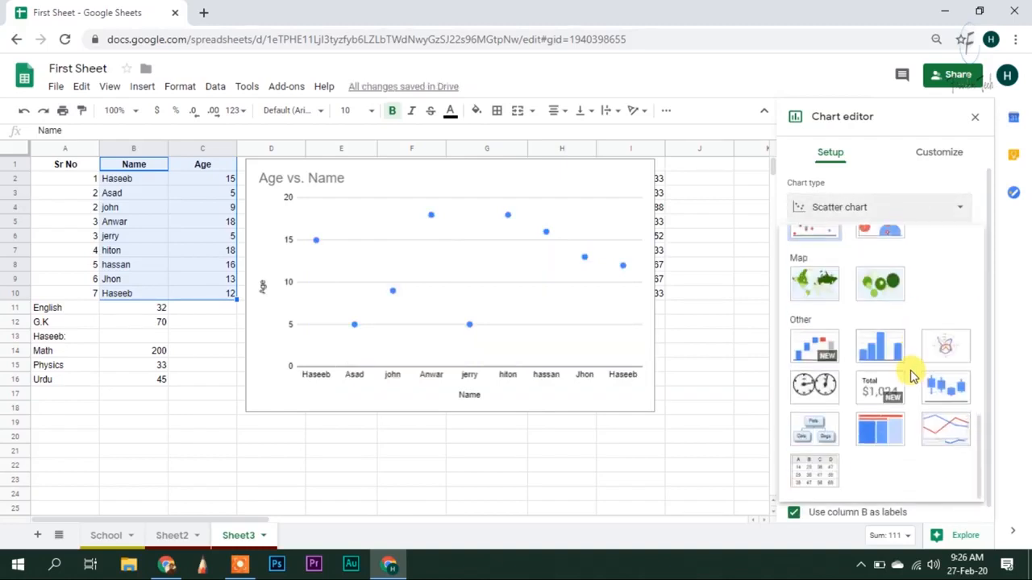
left_click(814, 387)
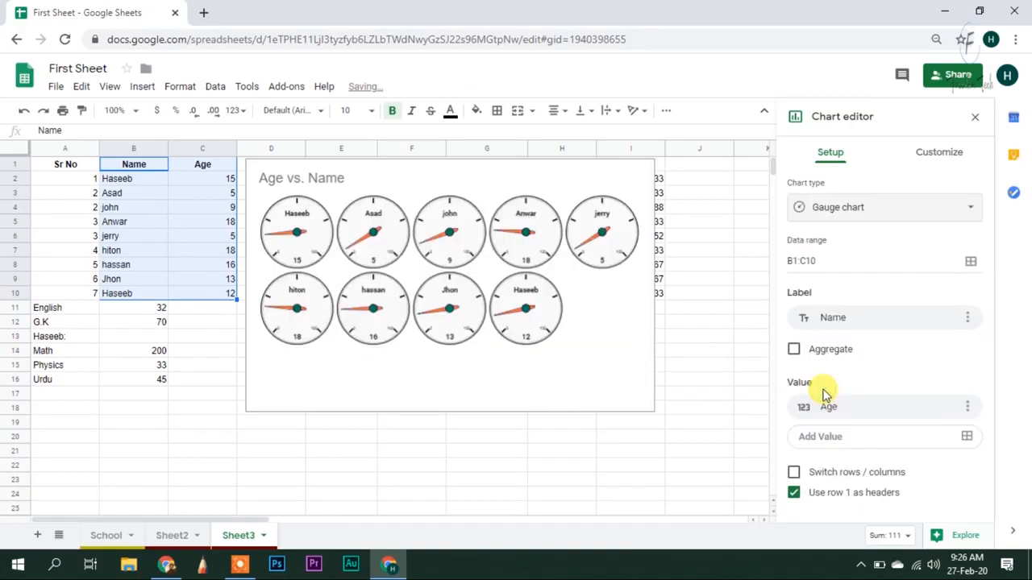
left_click(915, 211)
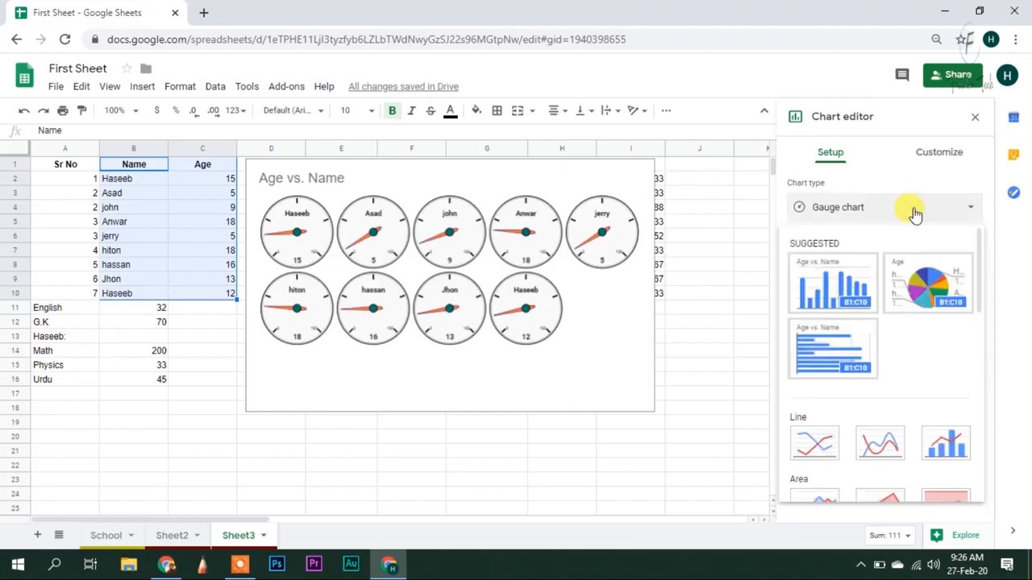
scroll(899, 380, "down", 5)
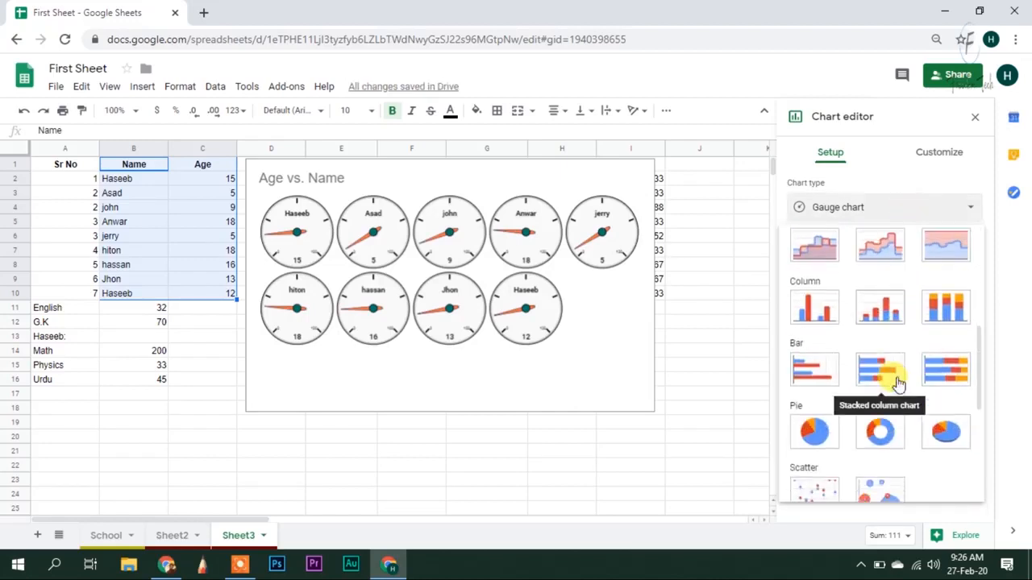
scroll(896, 377, "up", 1)
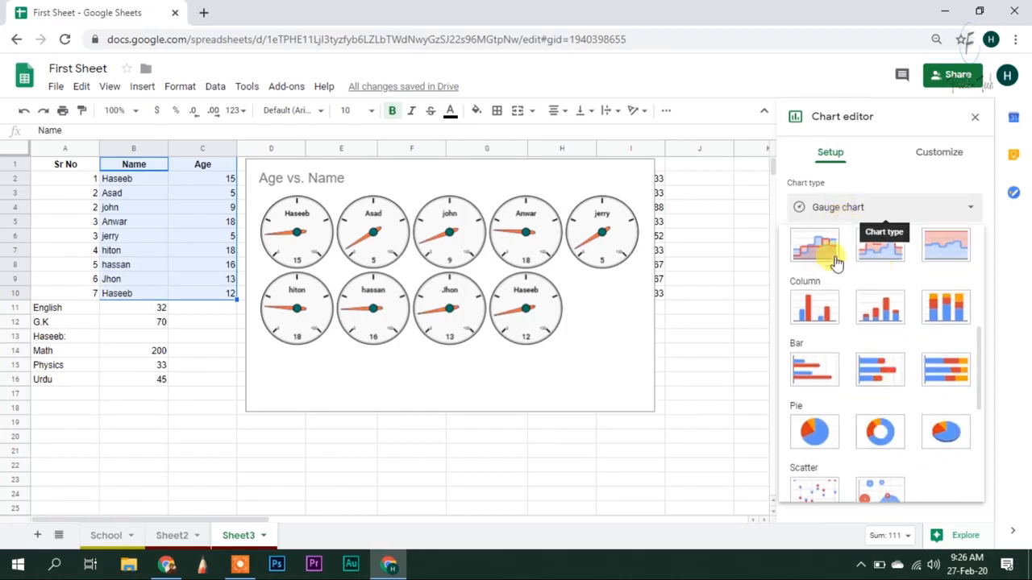
scroll(819, 300, "up", 3)
scroll(830, 369, "down", 2)
scroll(830, 369, "up", 2)
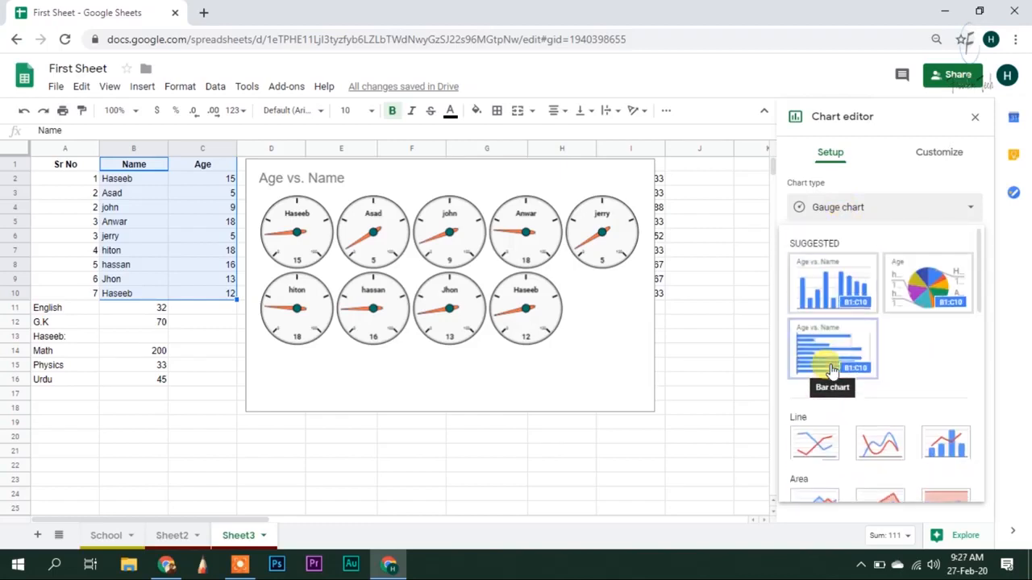
left_click(851, 282)
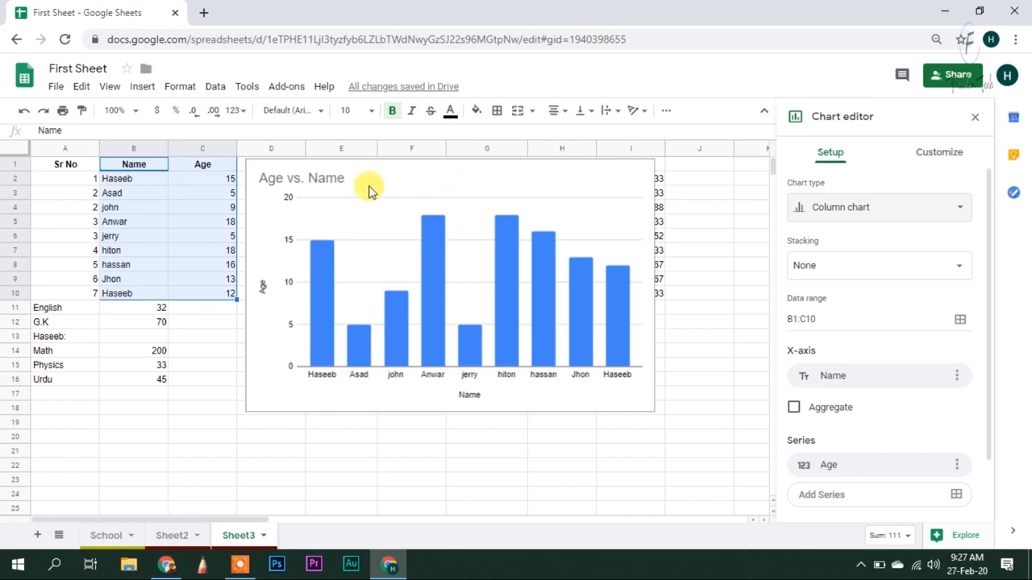
Expand and collapse the Chart style options under Customize, then close the chart editor
left_click(938, 151)
left_click(797, 187)
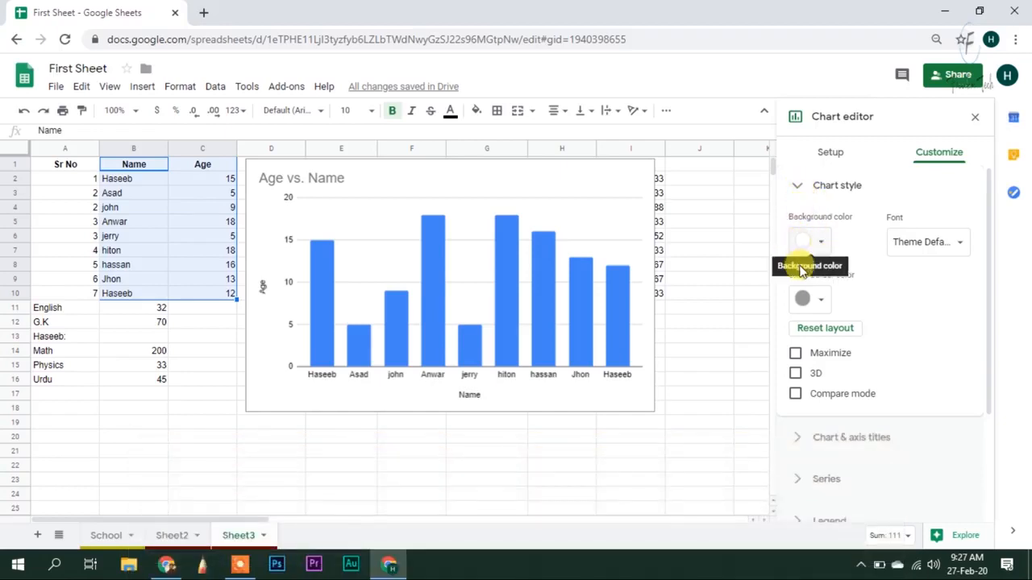
left_click(799, 178)
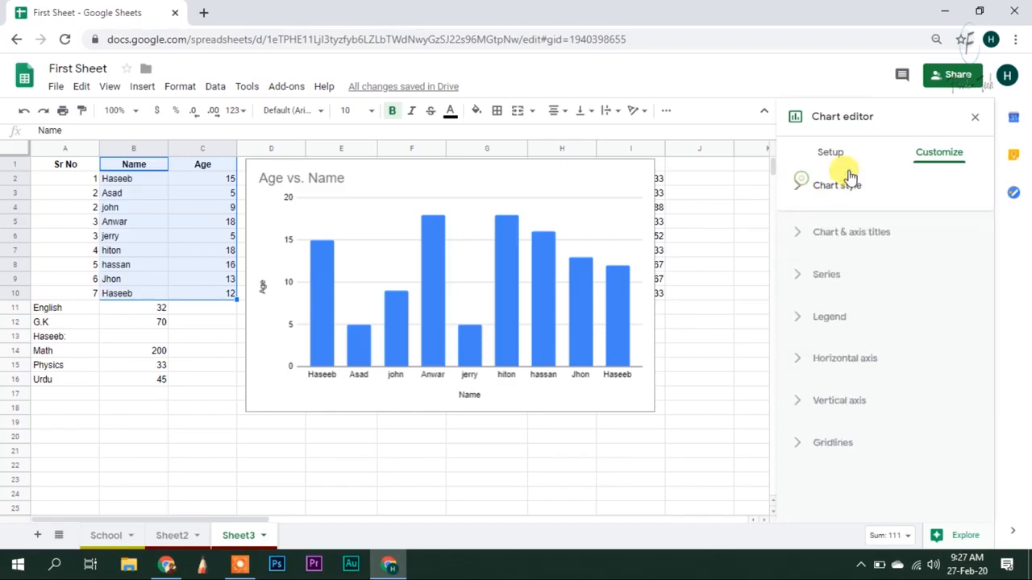
left_click(975, 125)
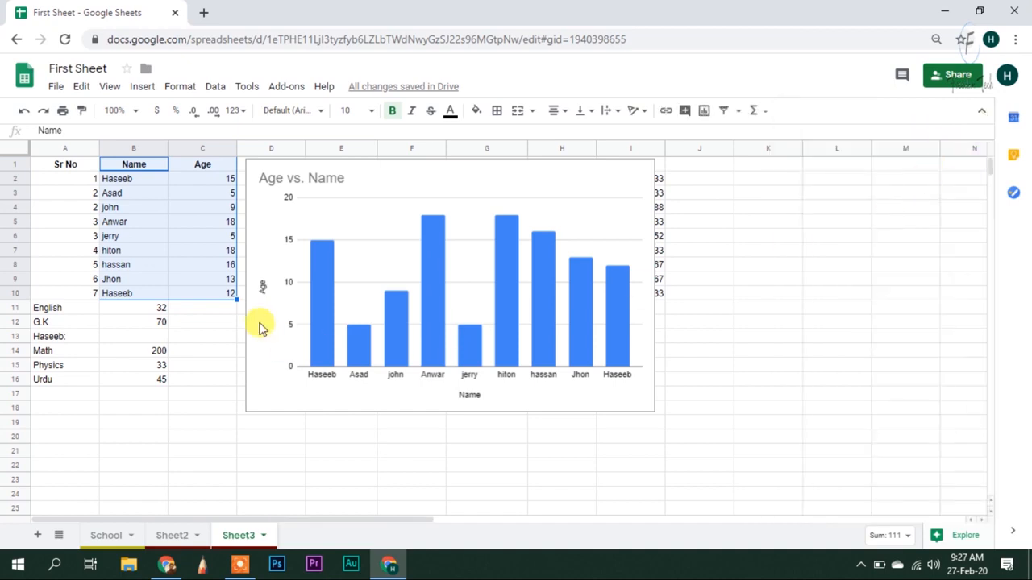
Reopen the chart editor through the chart menu's Edit chart, then close it again
left_click(463, 181)
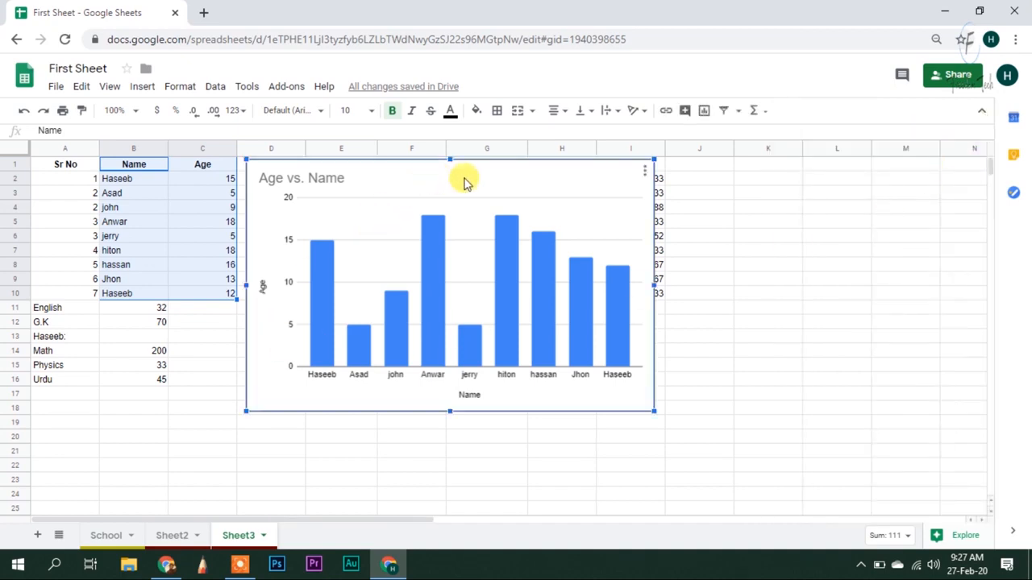
left_click(645, 173)
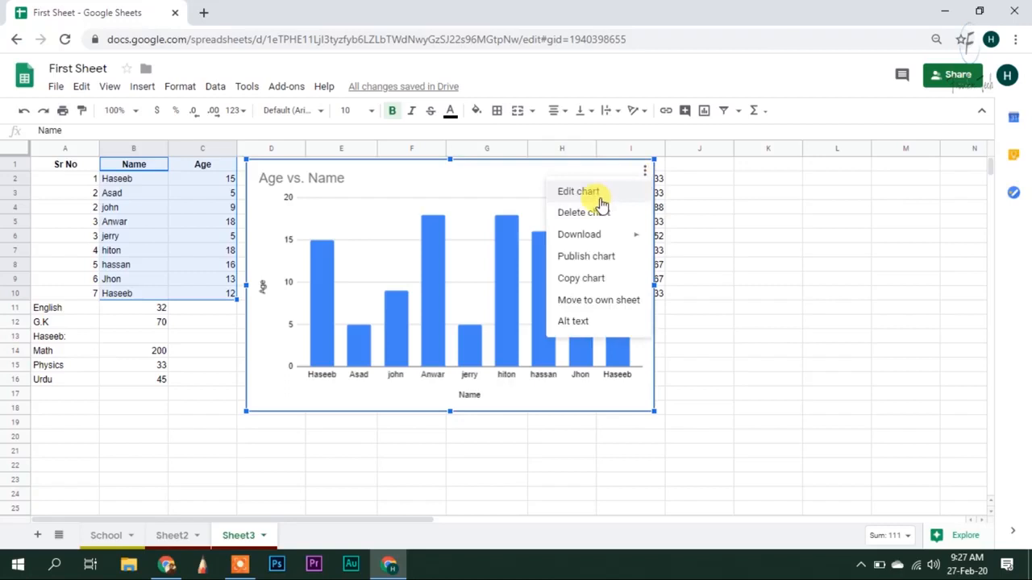
left_click(578, 193)
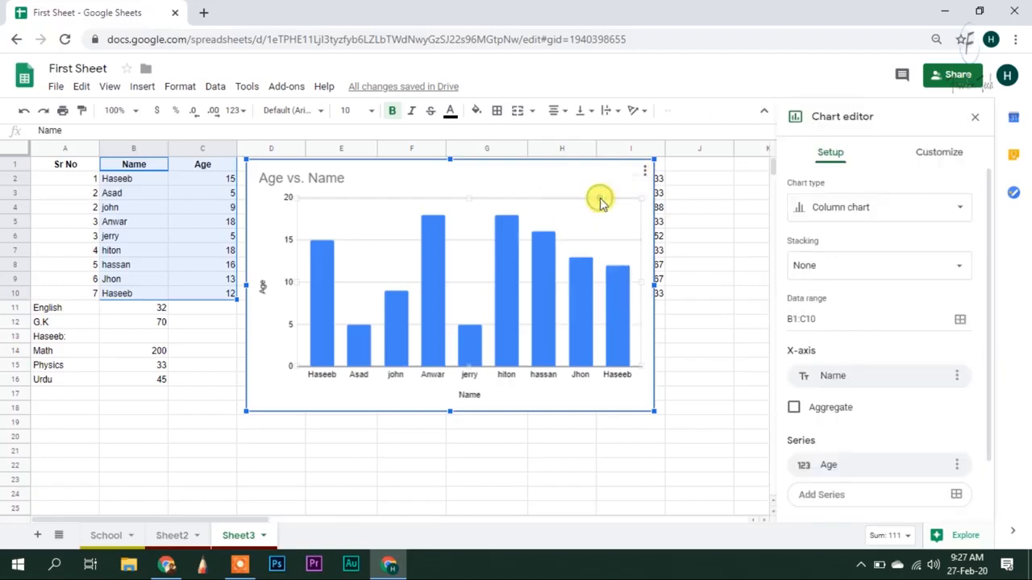
left_click(975, 117)
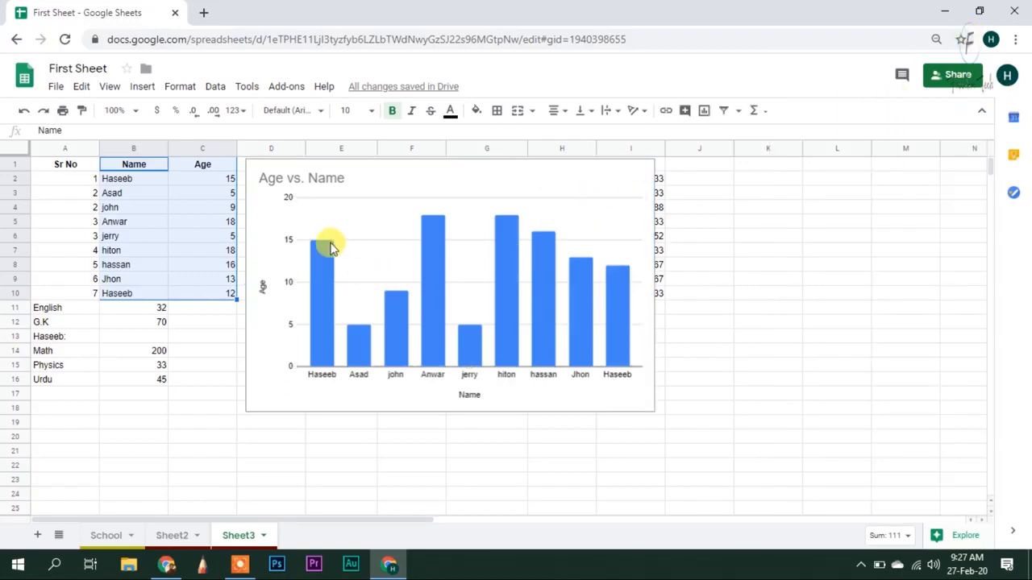
Select the chart and bring up the vertical axis label settings in the chart editor
left_click(300, 183)
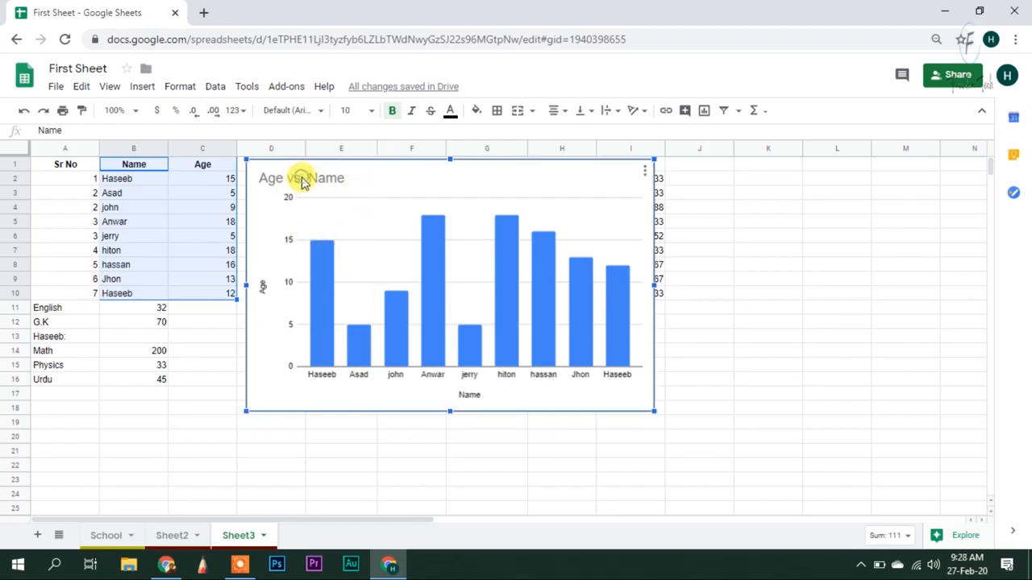
double_click(299, 181)
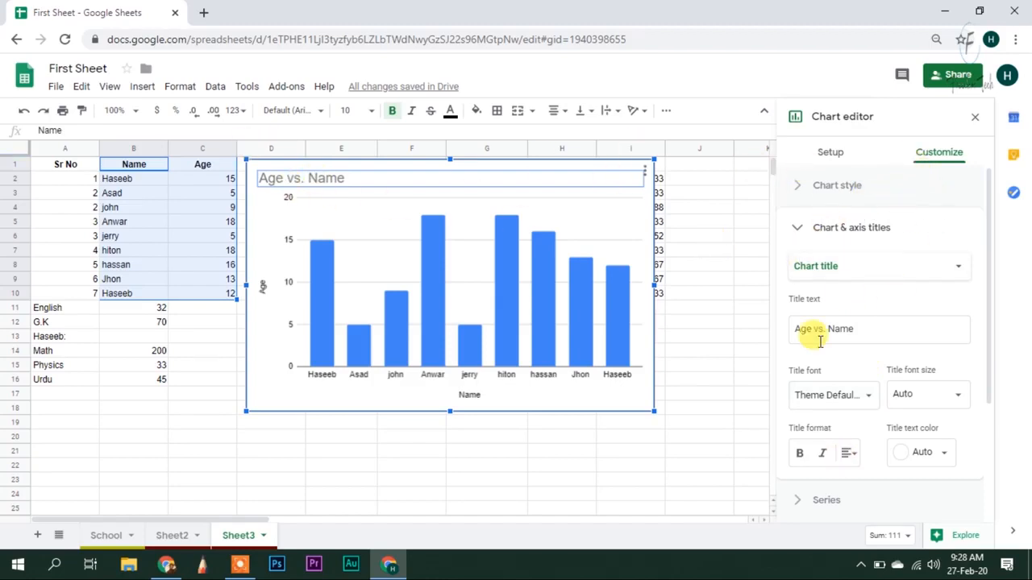
left_click(290, 201)
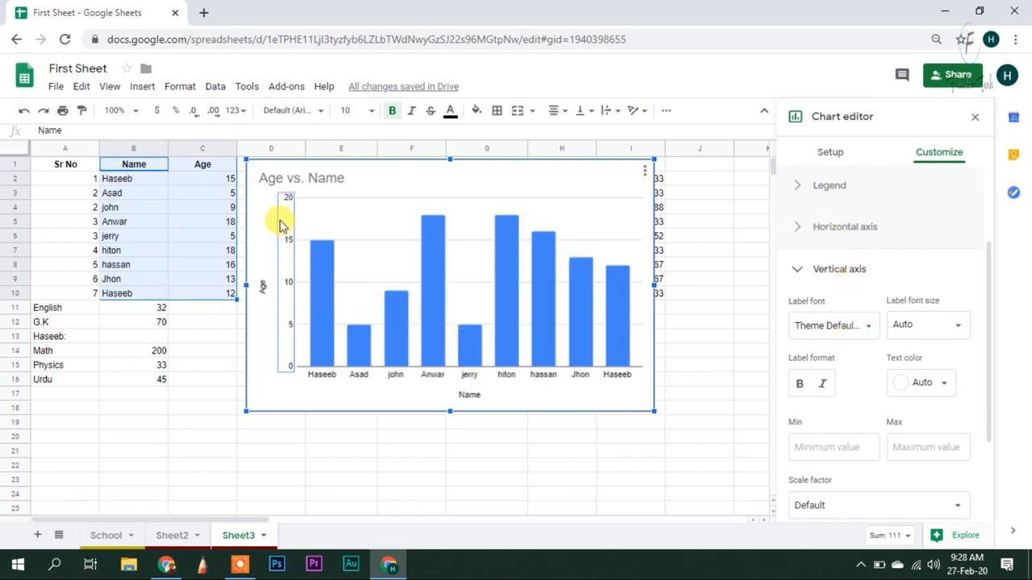
Set the vertical axis labels to the Wide font at size 18
left_click(861, 326)
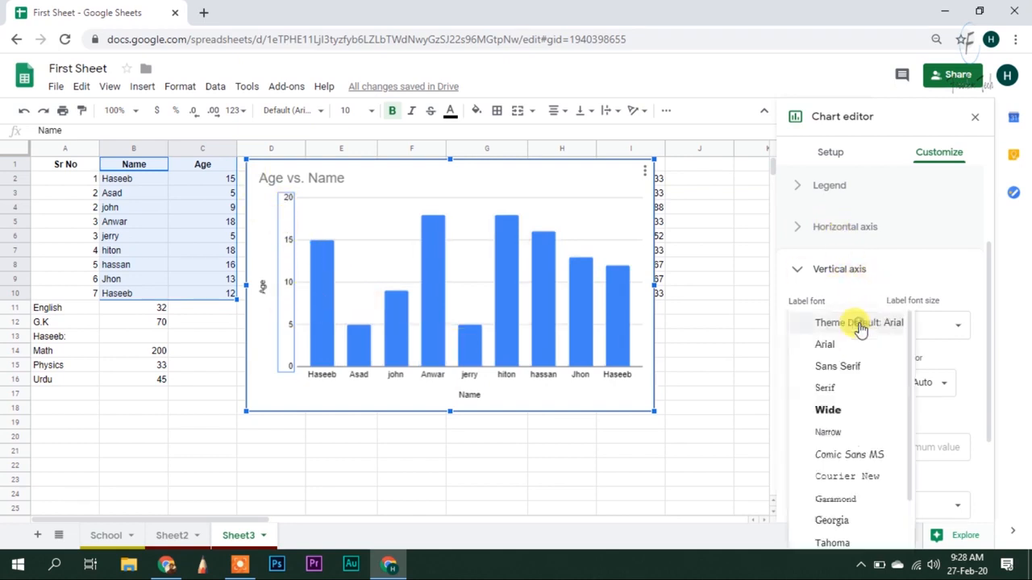
left_click(854, 388)
left_click(854, 329)
left_click(844, 352)
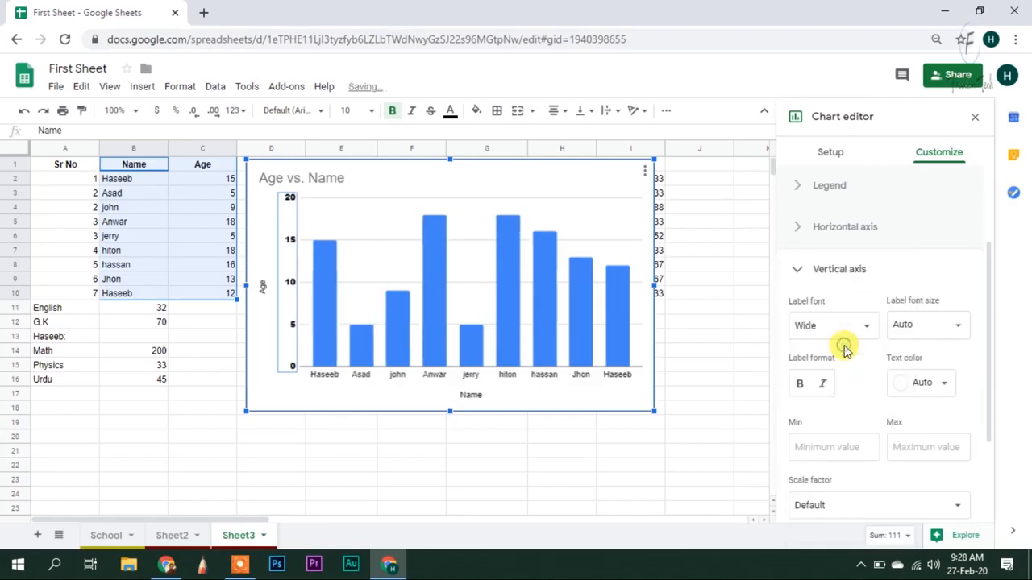
left_click(919, 325)
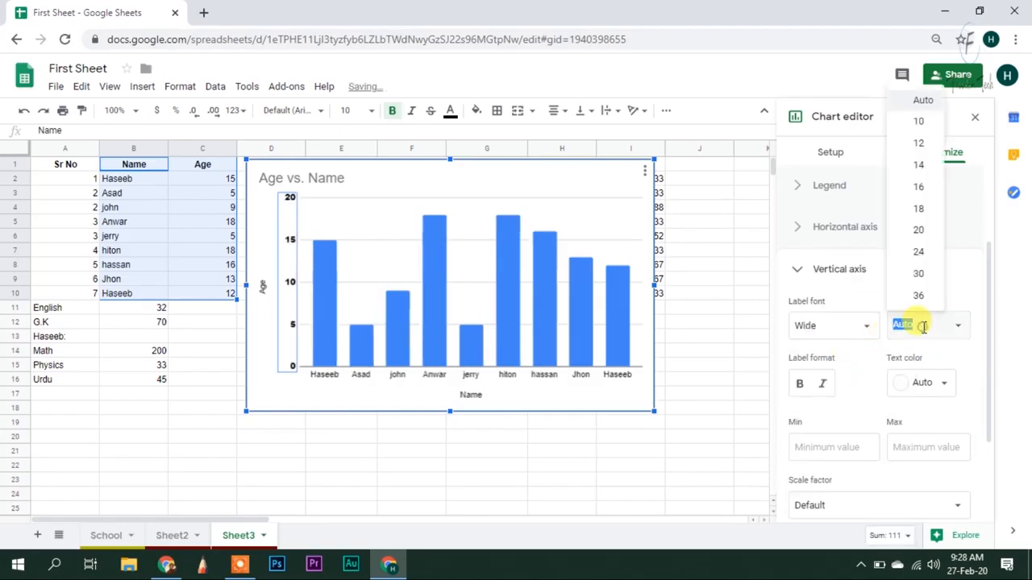
left_click(919, 253)
left_click(940, 332)
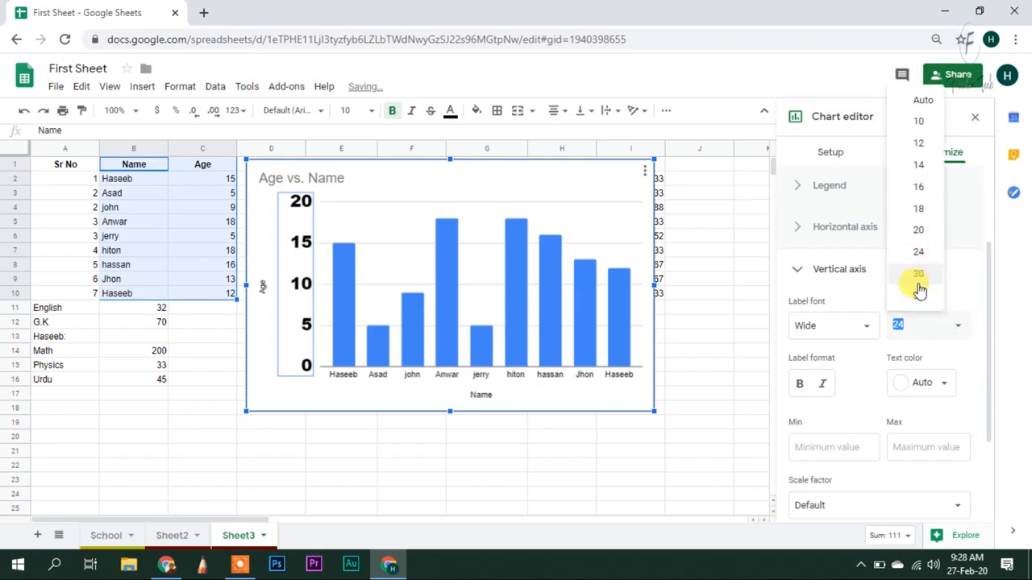
left_click(919, 275)
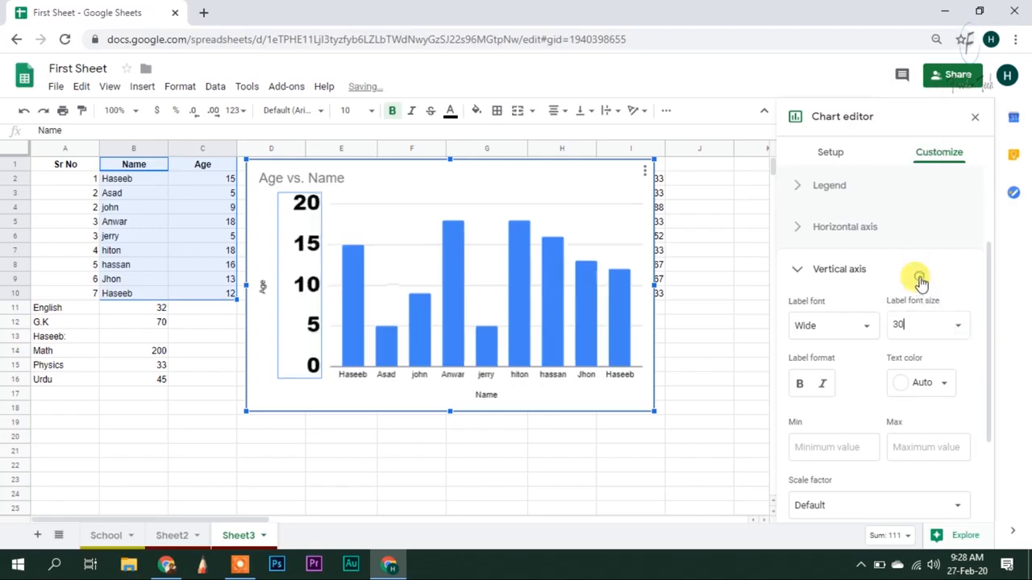
left_click(929, 320)
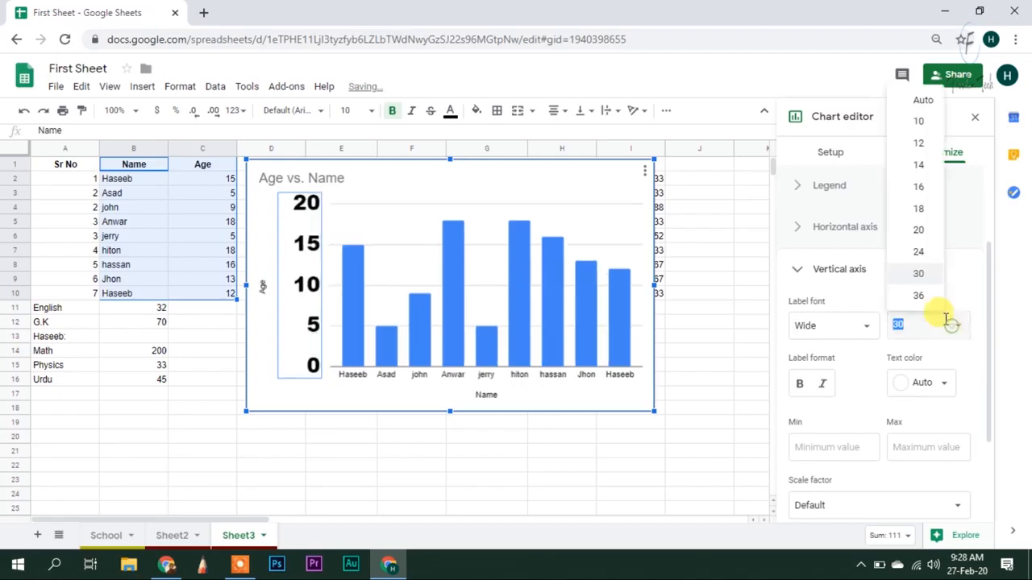
left_click(929, 98)
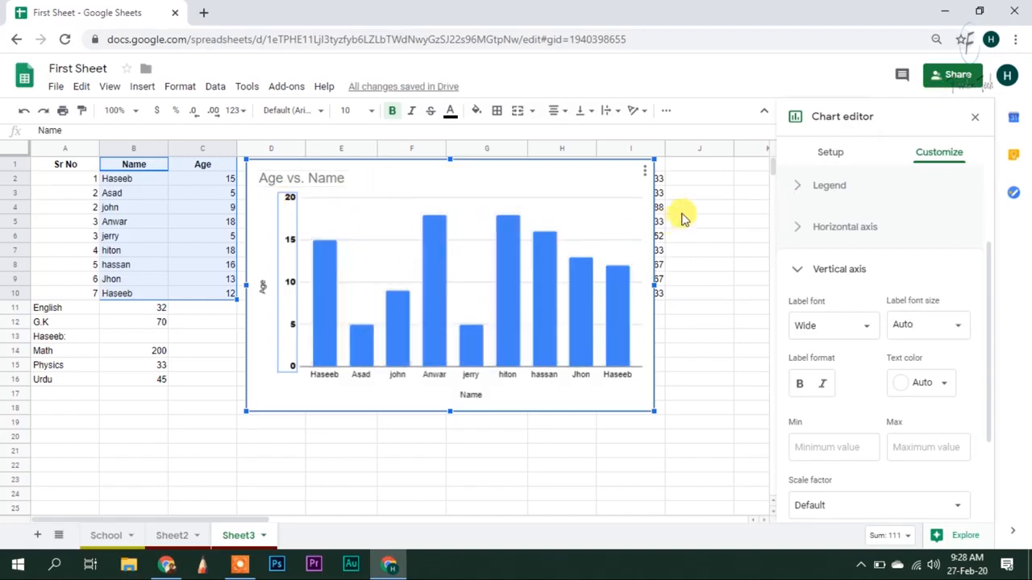
left_click(939, 324)
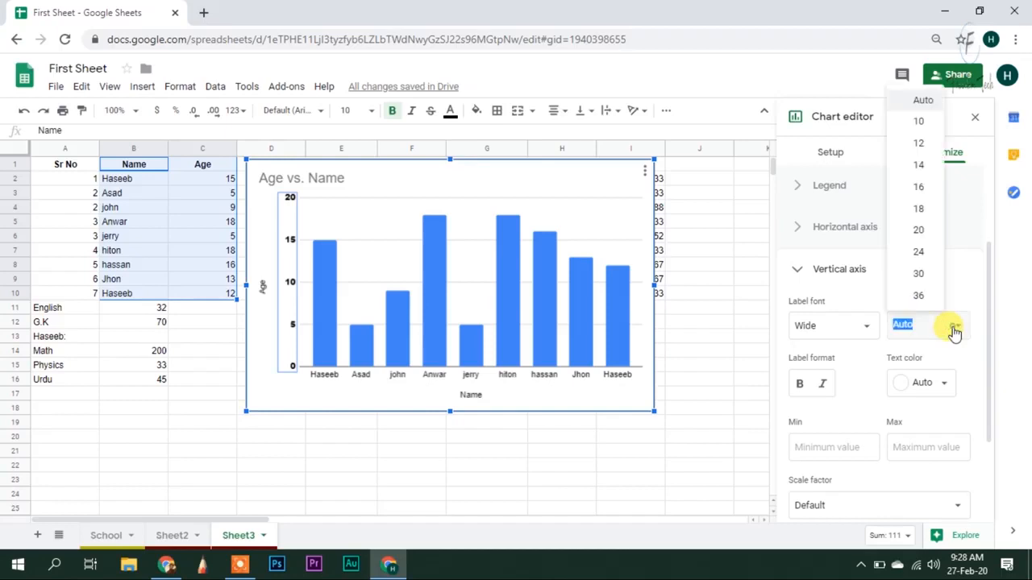
left_click(925, 203)
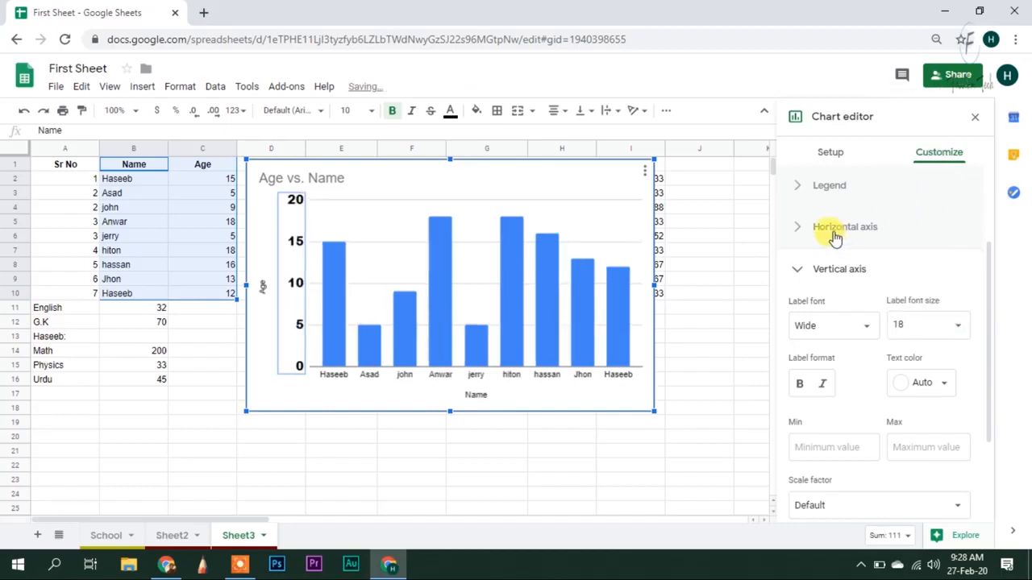
Make the vertical axis labels bold and italic, and colour them gold
left_click(799, 386)
left_click(823, 387)
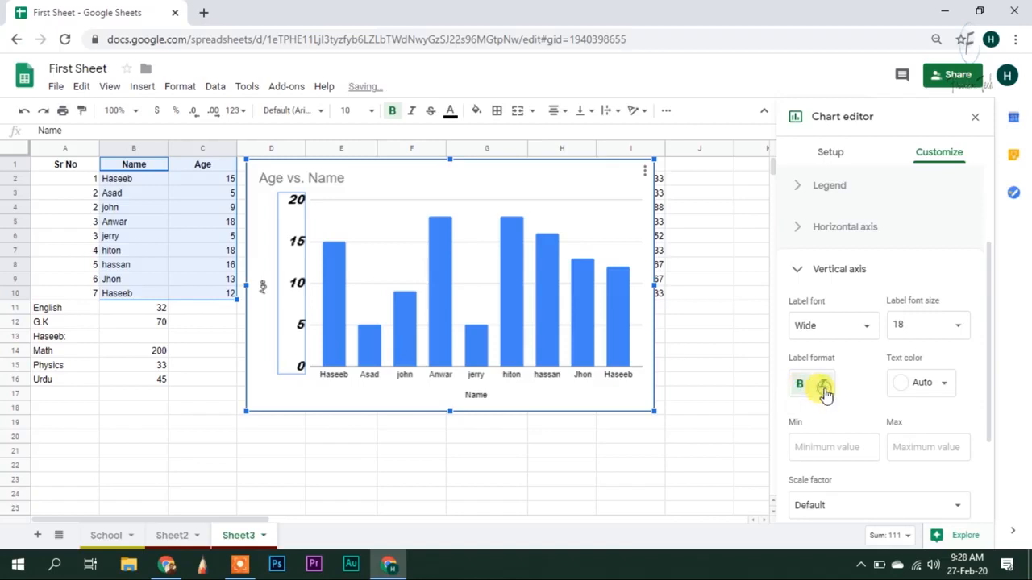
left_click(938, 387)
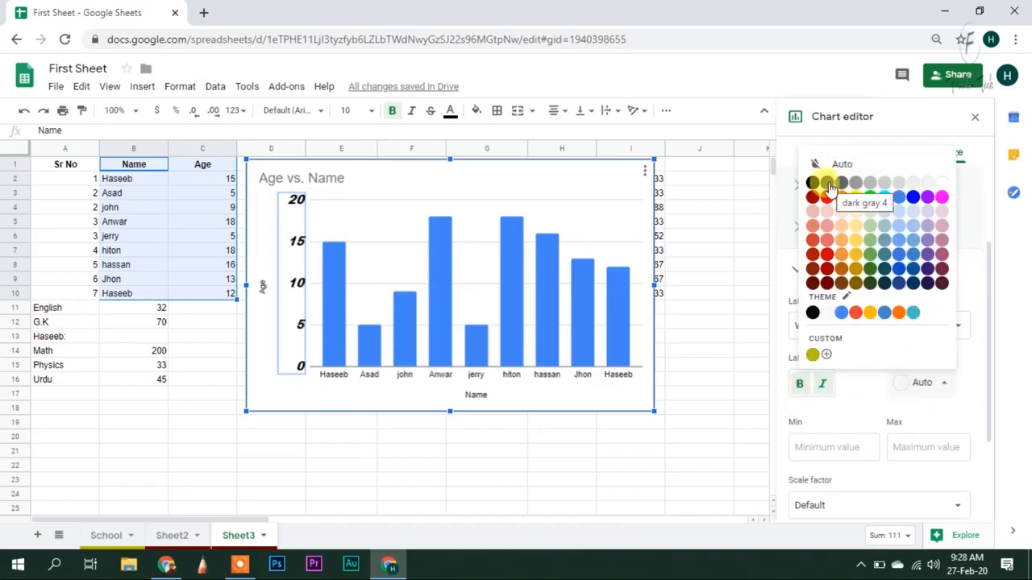
left_click(826, 183)
left_click(919, 384)
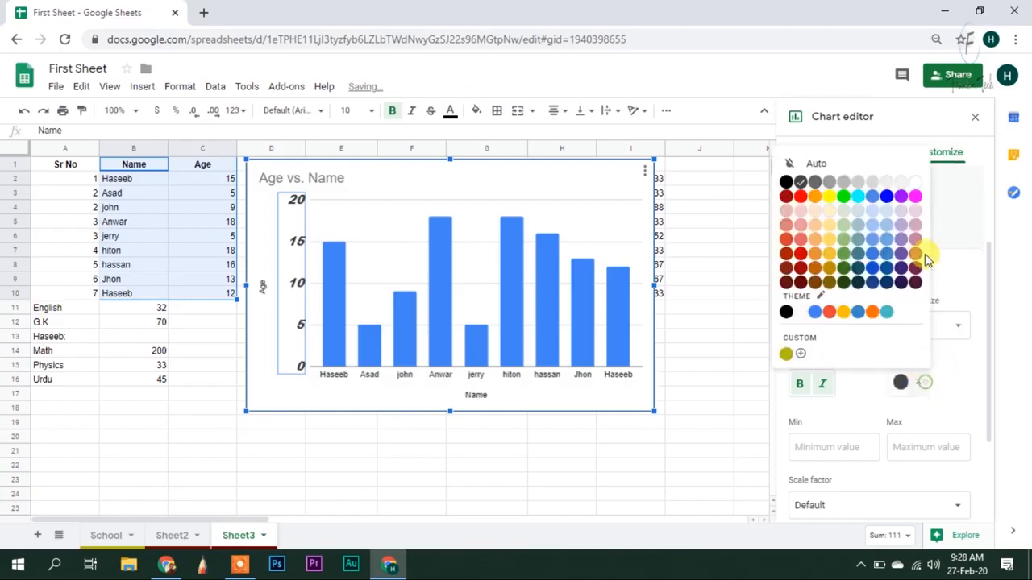
left_click(913, 197)
left_click(918, 383)
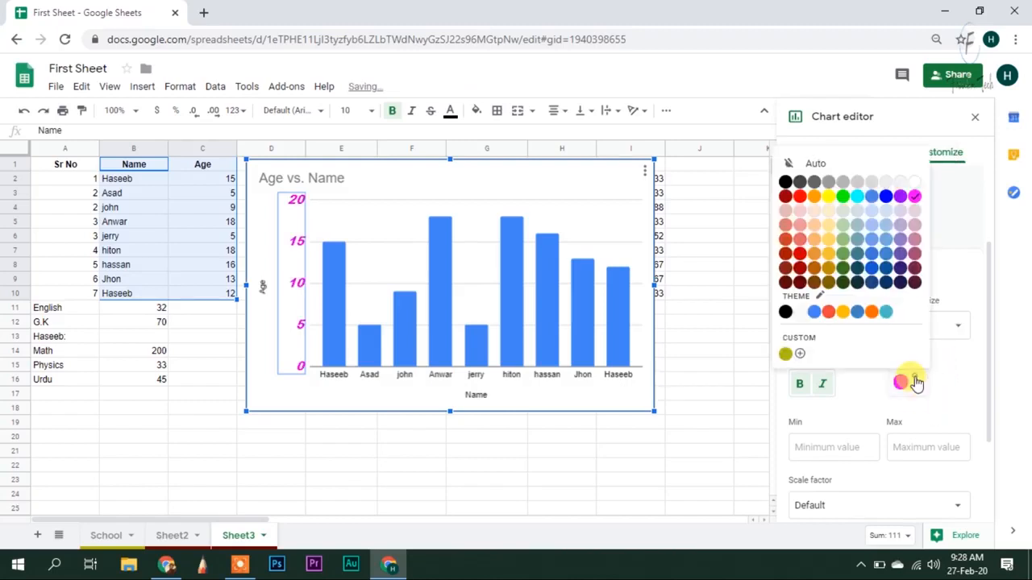
left_click(850, 249)
left_click(919, 383)
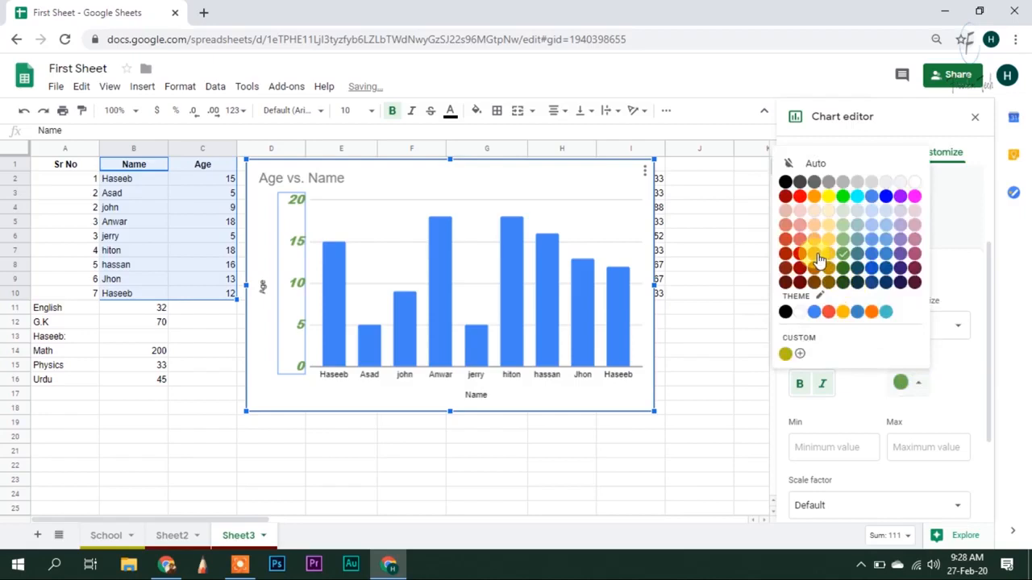
left_click(822, 255)
left_click(917, 383)
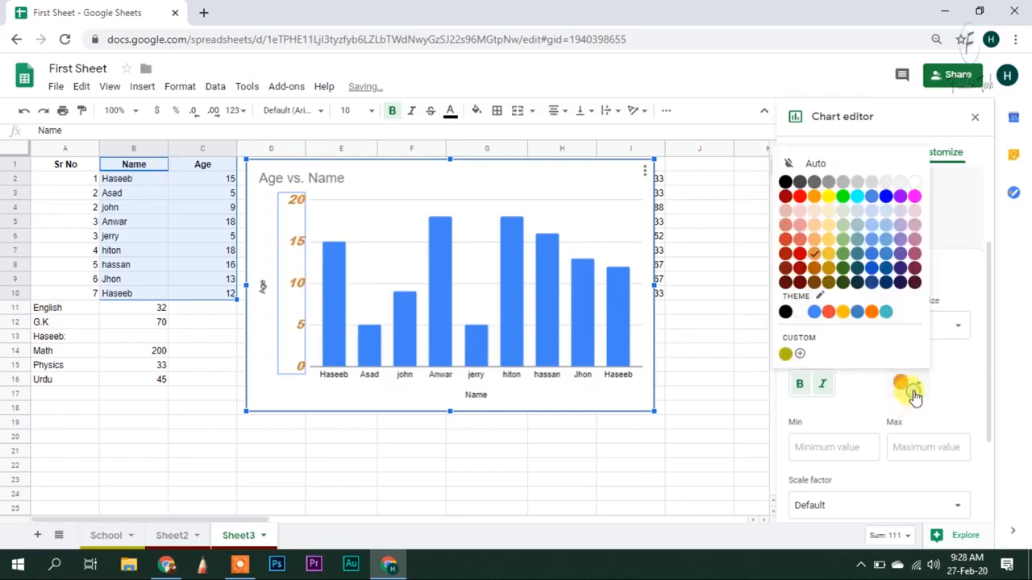
left_click(914, 227)
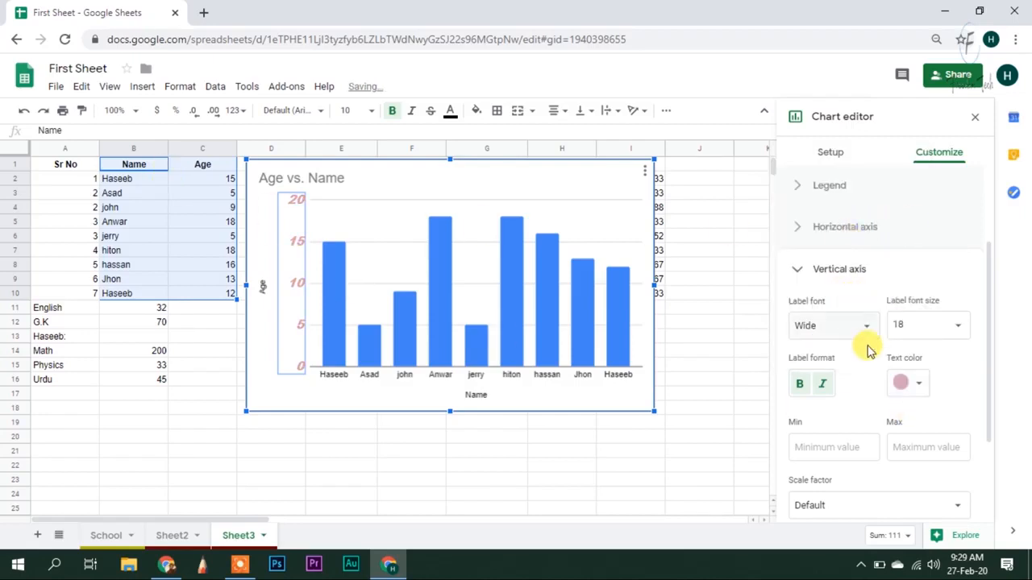
left_click(918, 385)
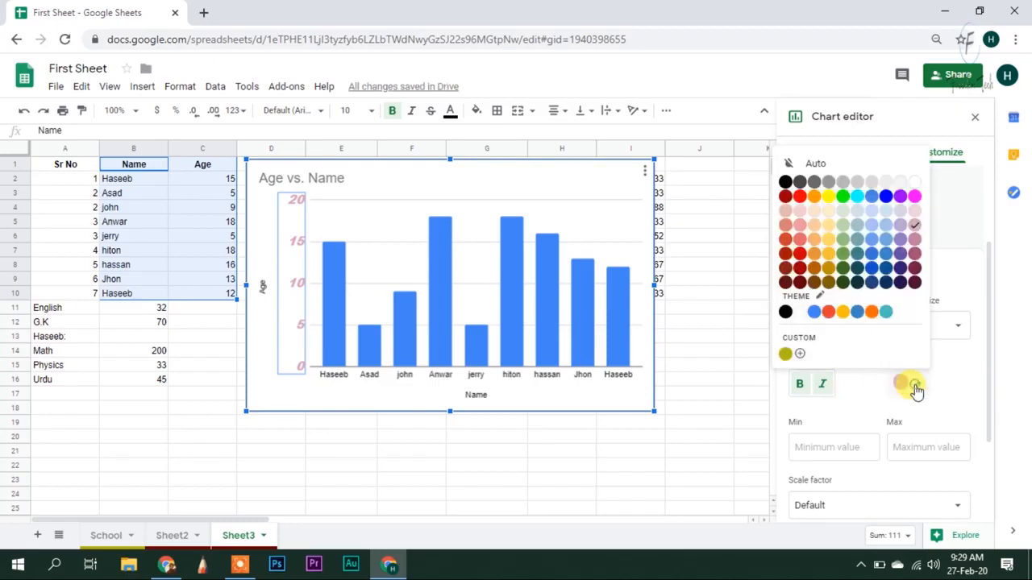
left_click(829, 252)
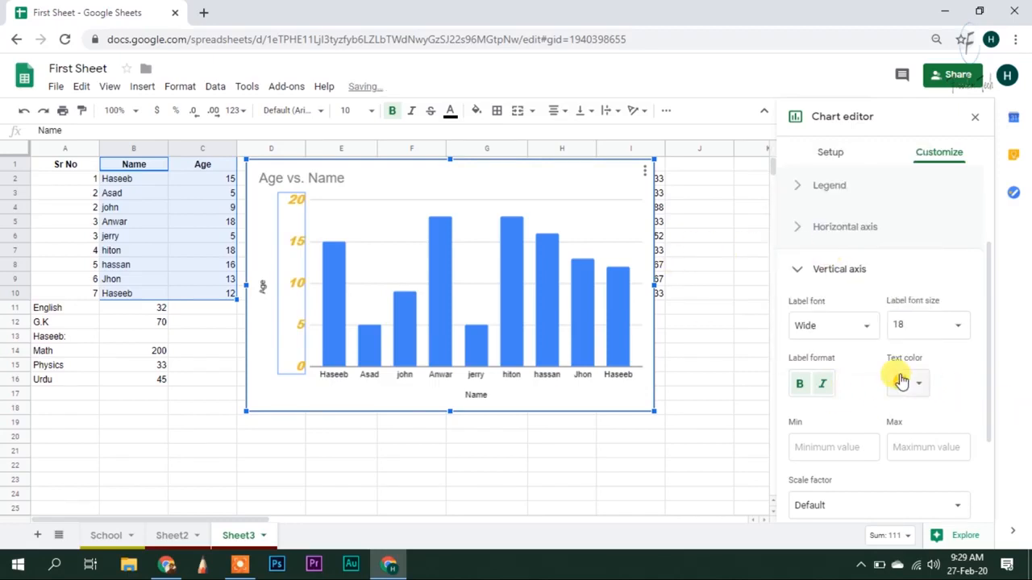
scroll(894, 384, "down", 1)
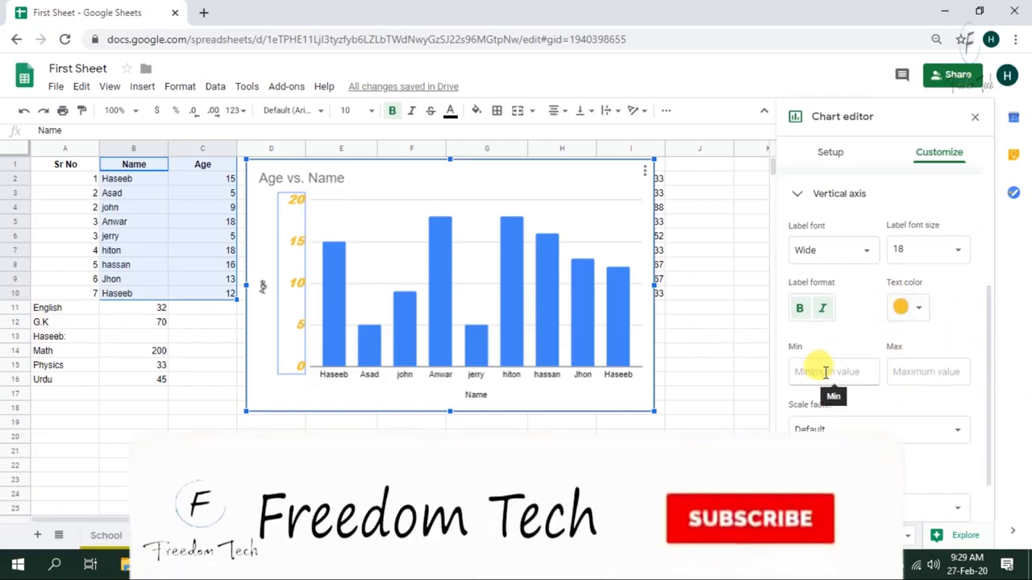
Set the vertical axis minimum to 0 and the maximum to 20
left_click(819, 369)
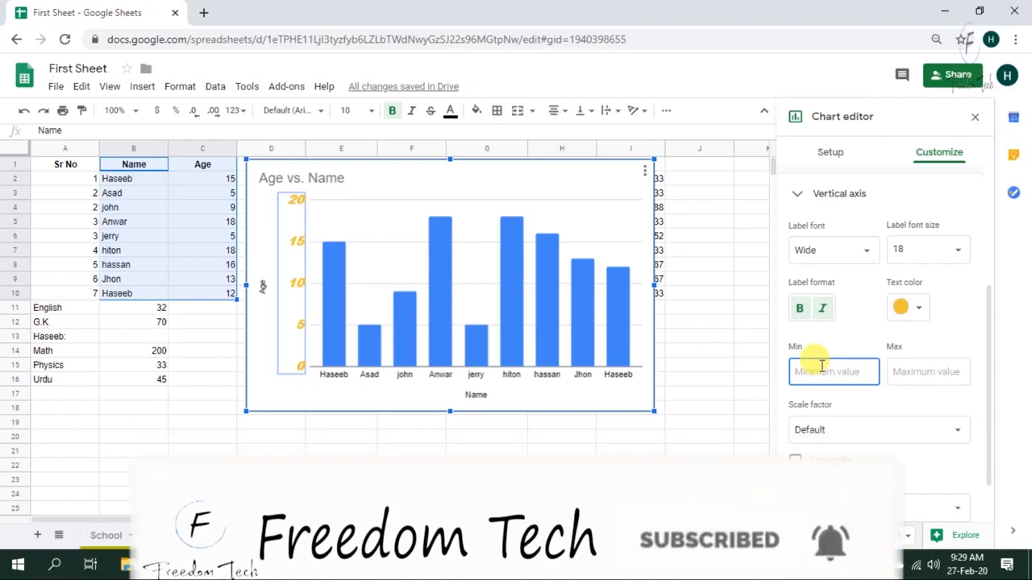
type("4")
left_click(921, 373)
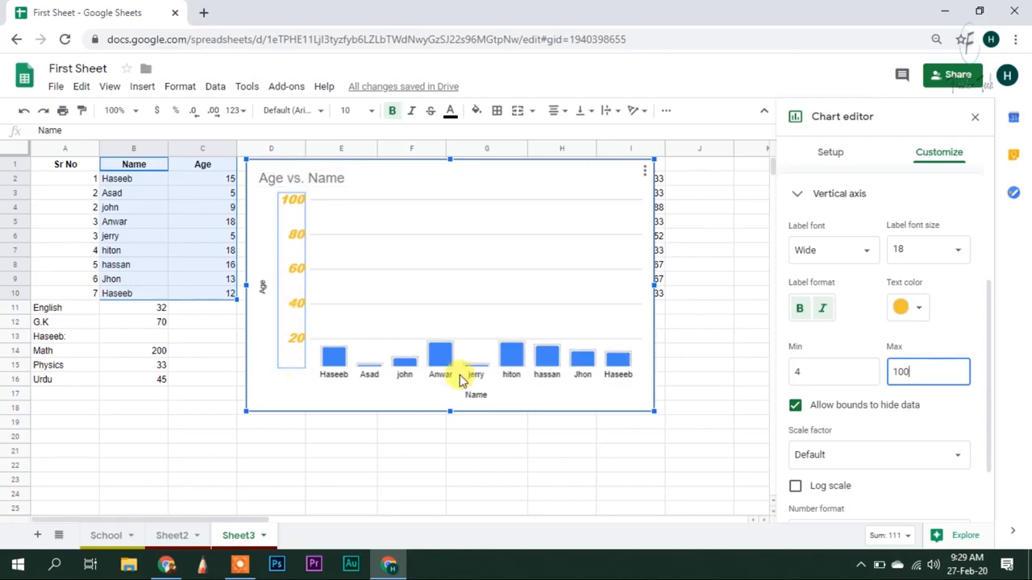
left_click(803, 373)
left_click_drag(804, 373, 766, 383)
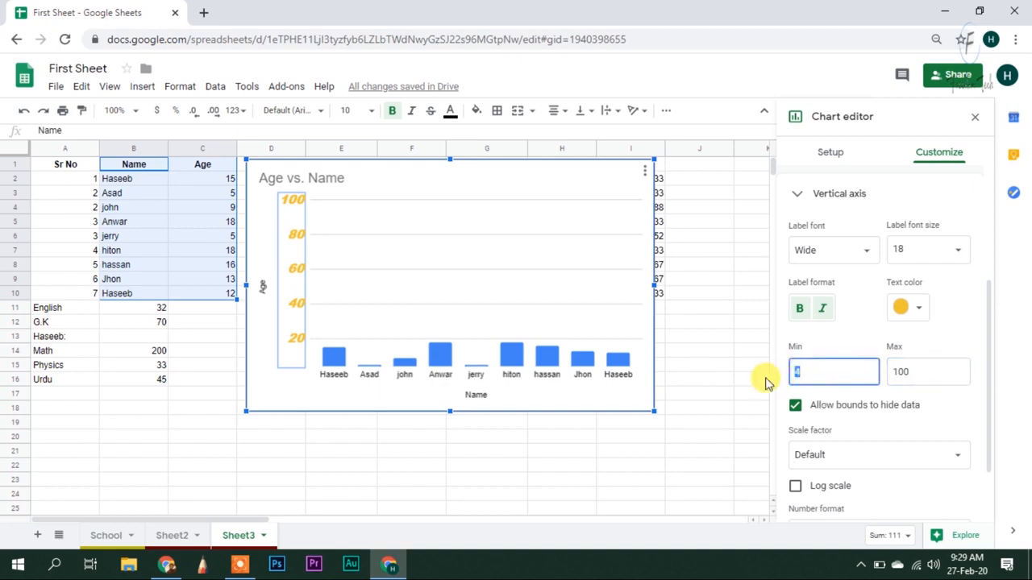
type("0")
left_click(891, 369)
type("20")
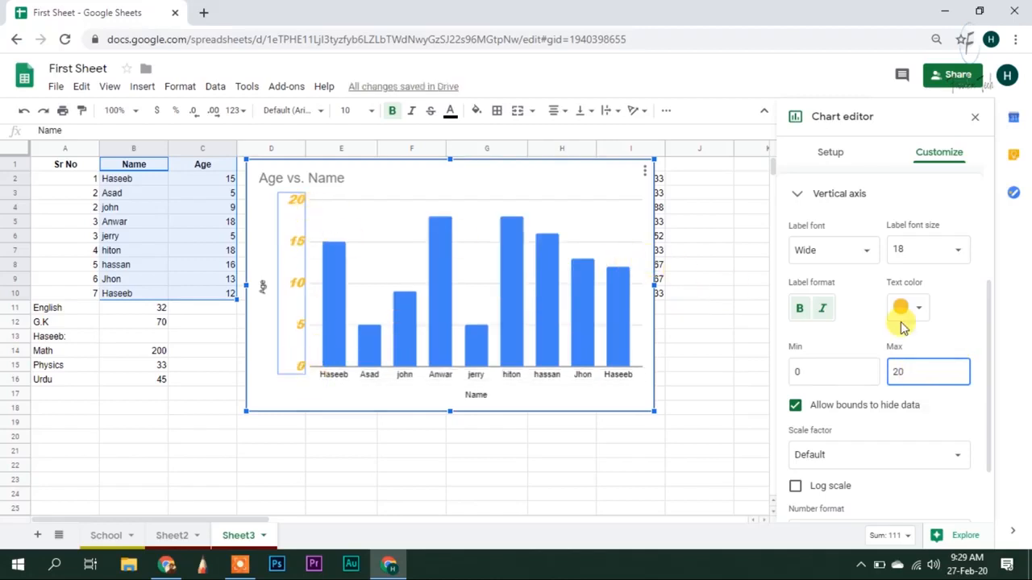
Try vertical axis scale factors 0.01 and 0.1, then return the axis to Default scale
scroll(867, 371, "down", 1)
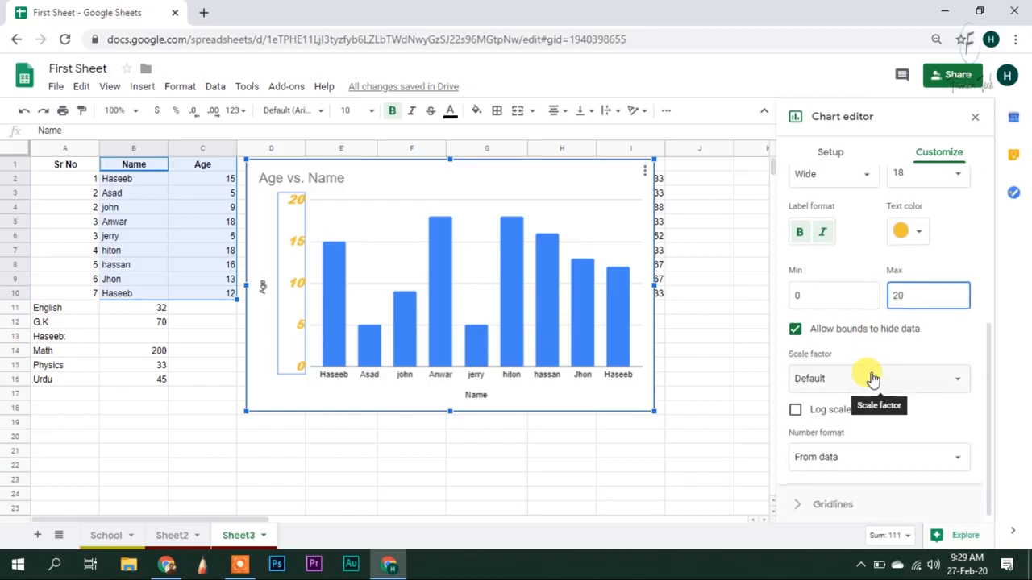
left_click(938, 383)
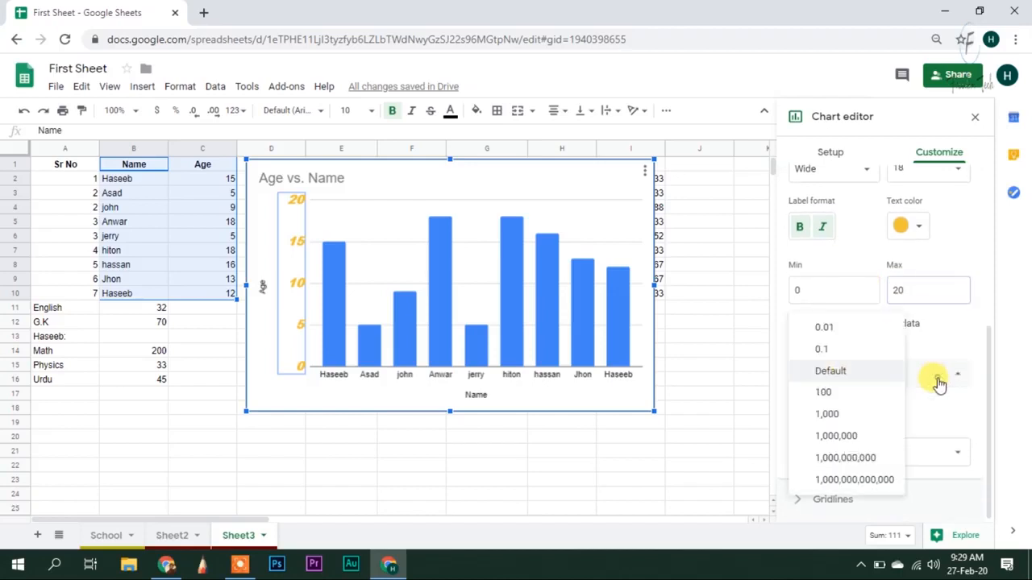
left_click(850, 393)
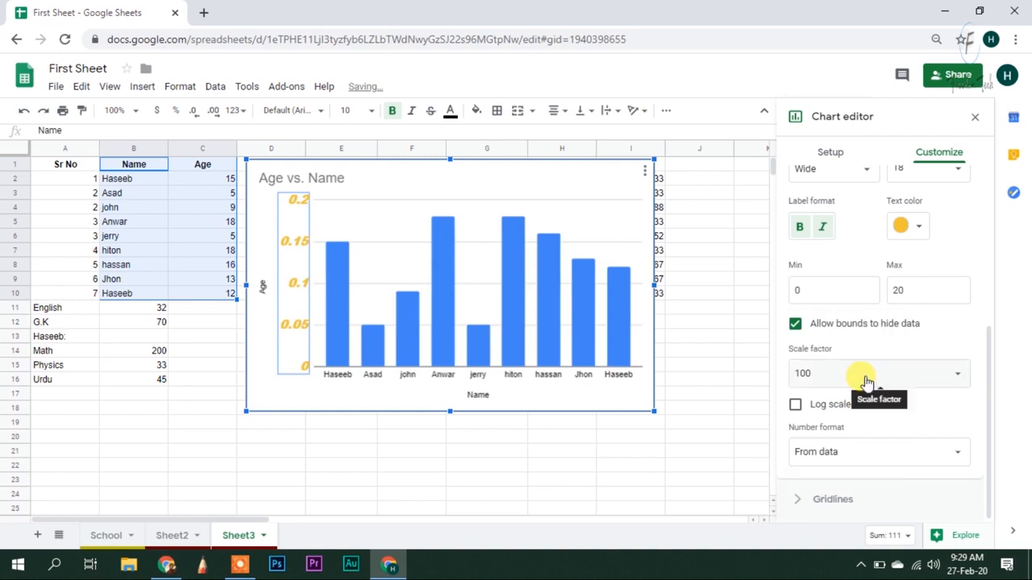
left_click(865, 377)
left_click(850, 410)
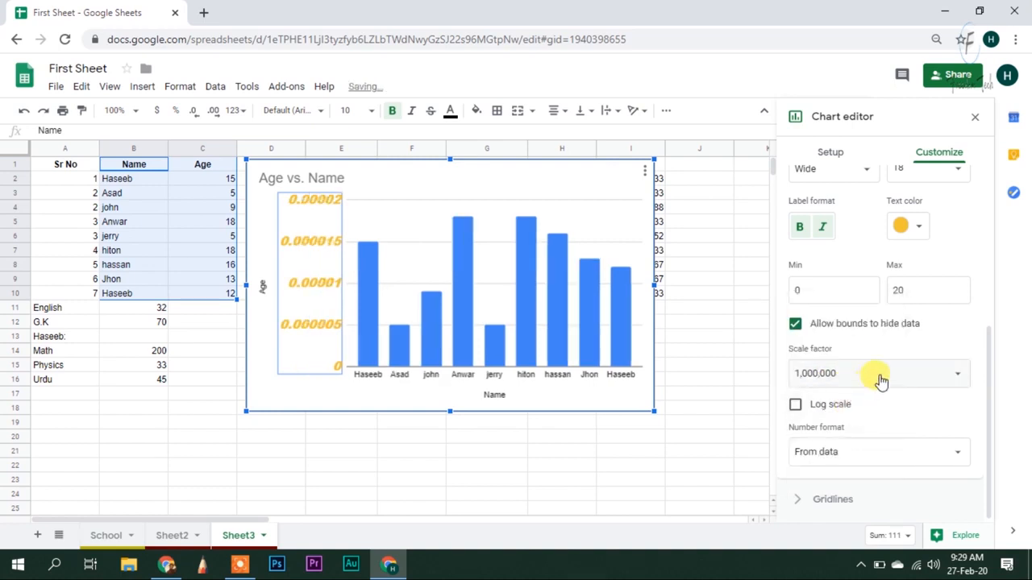
left_click(881, 377)
left_click(869, 267)
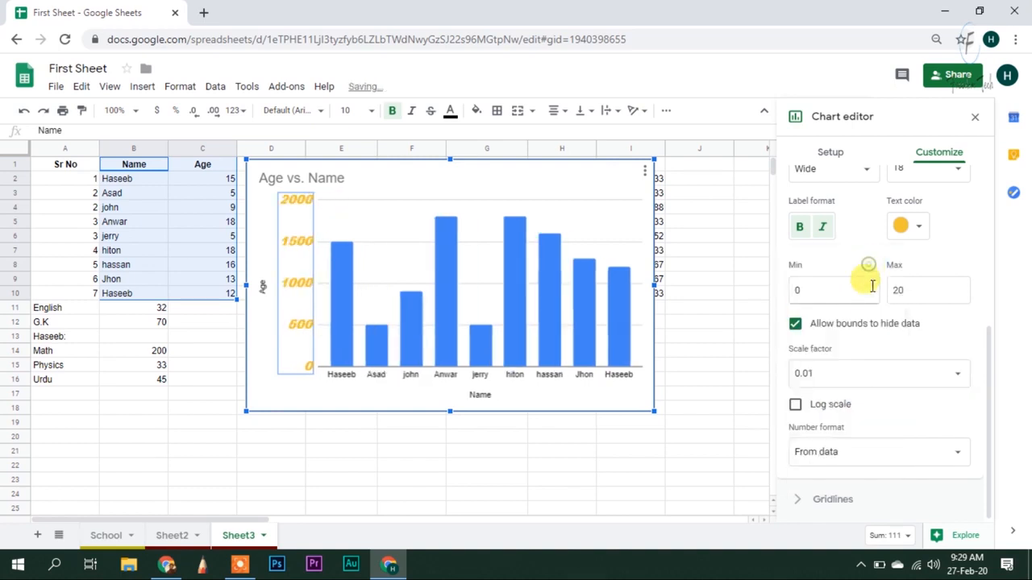
left_click(869, 376)
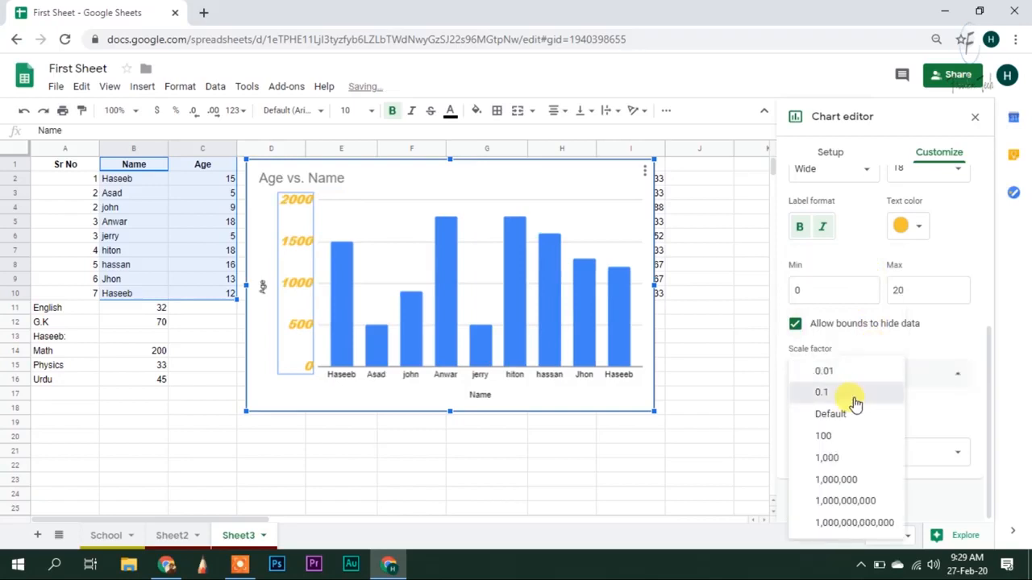
left_click(855, 393)
left_click(856, 375)
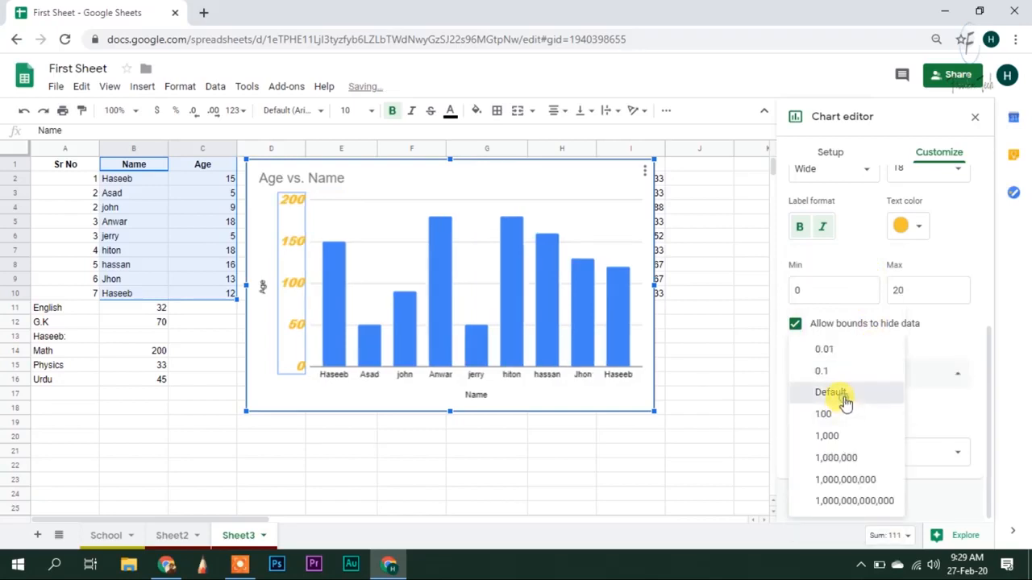
left_click(844, 395)
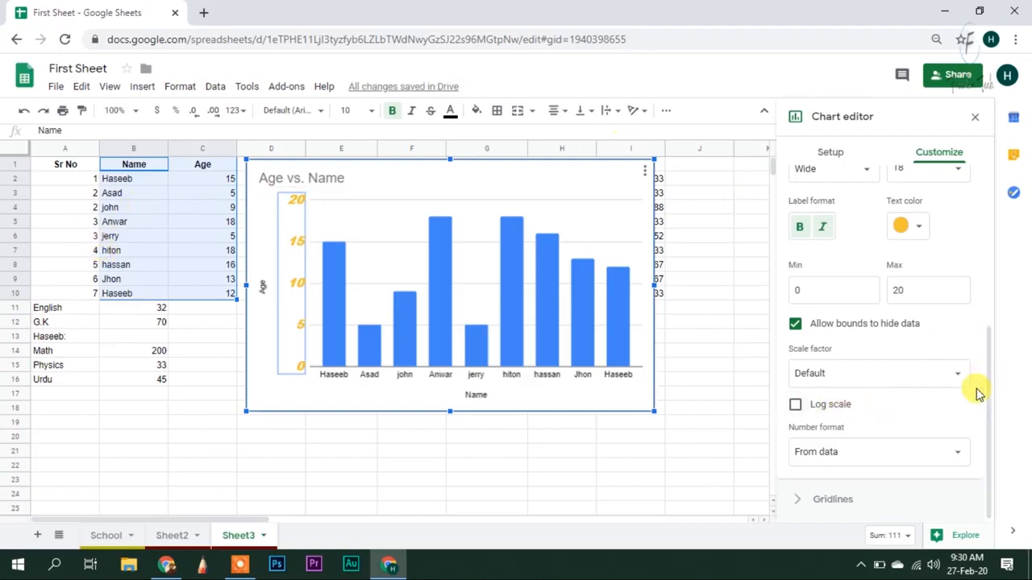
Switch the axis number format to Custom and back to From data, then select the gridlines
left_click(922, 451)
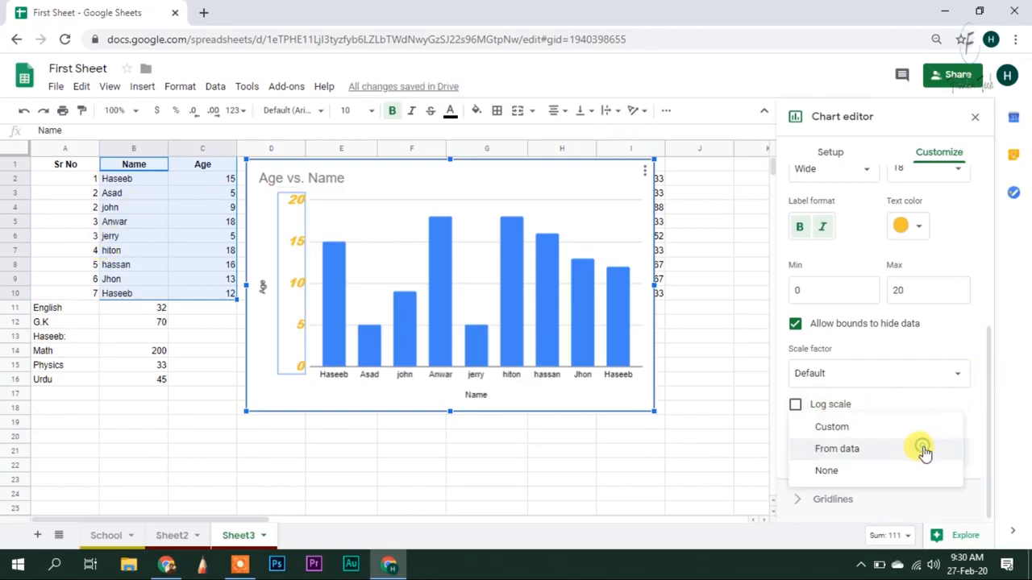
left_click(922, 427)
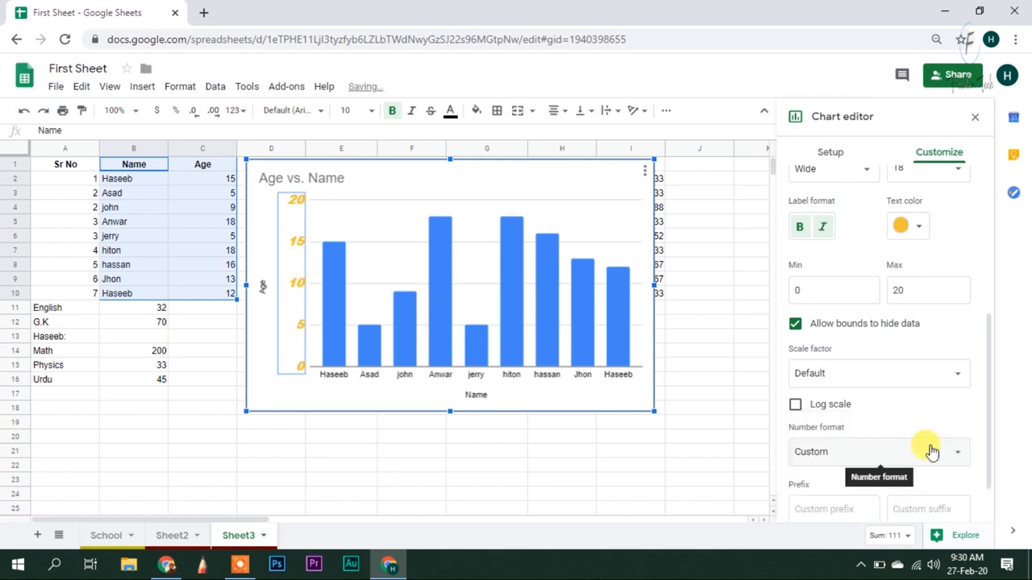
scroll(933, 459, "down", 1)
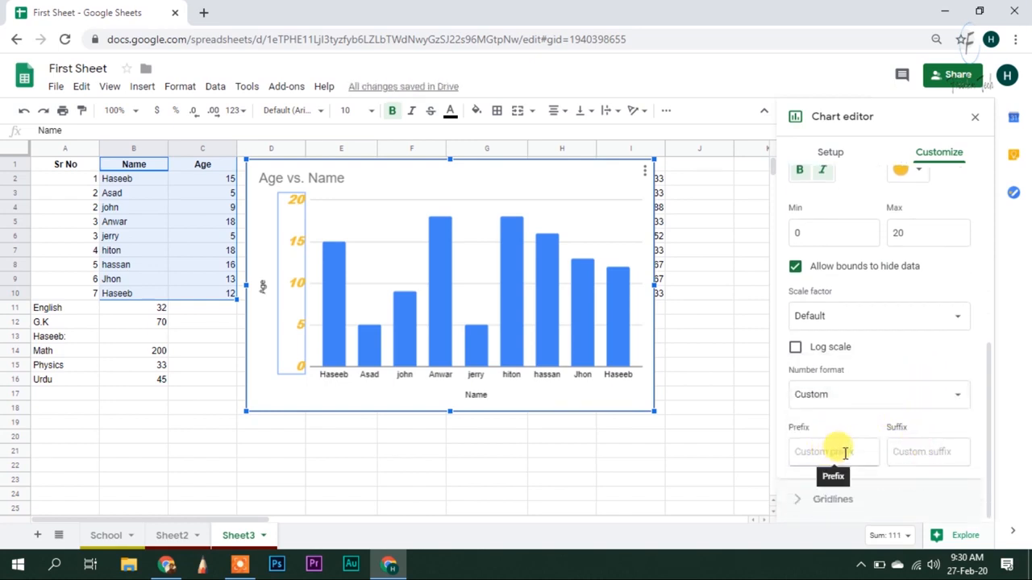
left_click(899, 395)
left_click(889, 417)
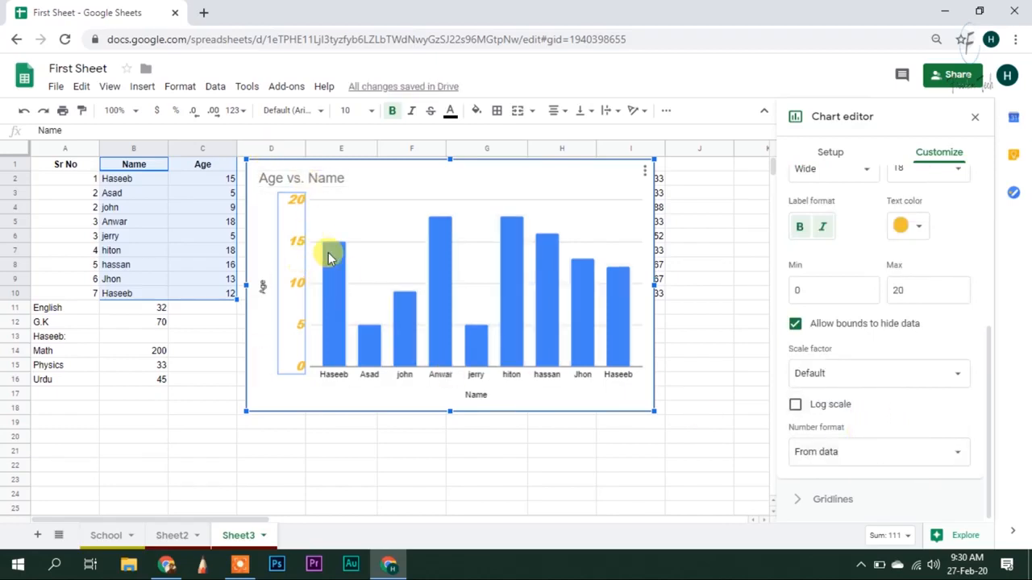
left_click(412, 199)
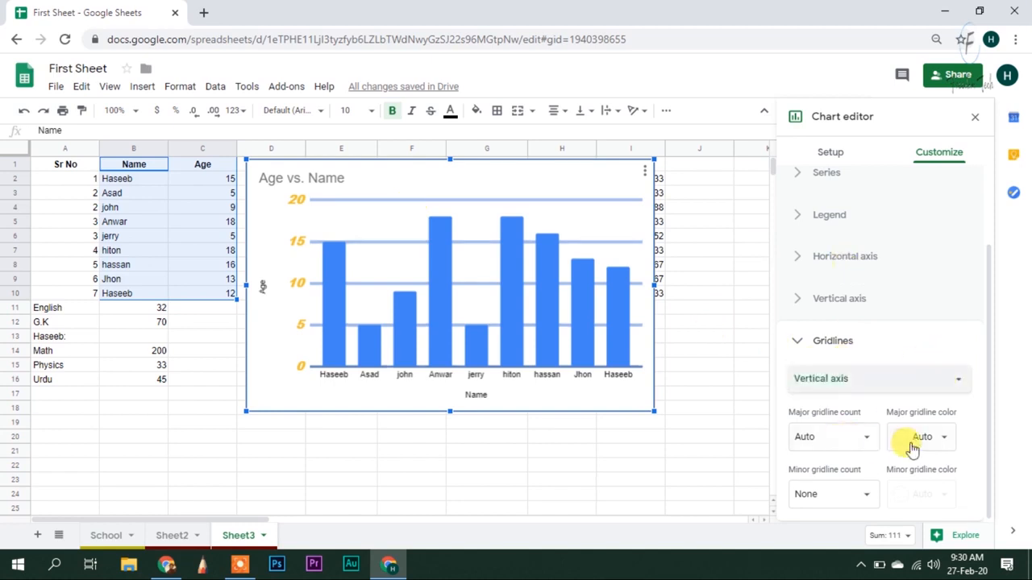
Give the vertical axis 5 major gridlines coloured blue
left_click(843, 450)
left_click(822, 328)
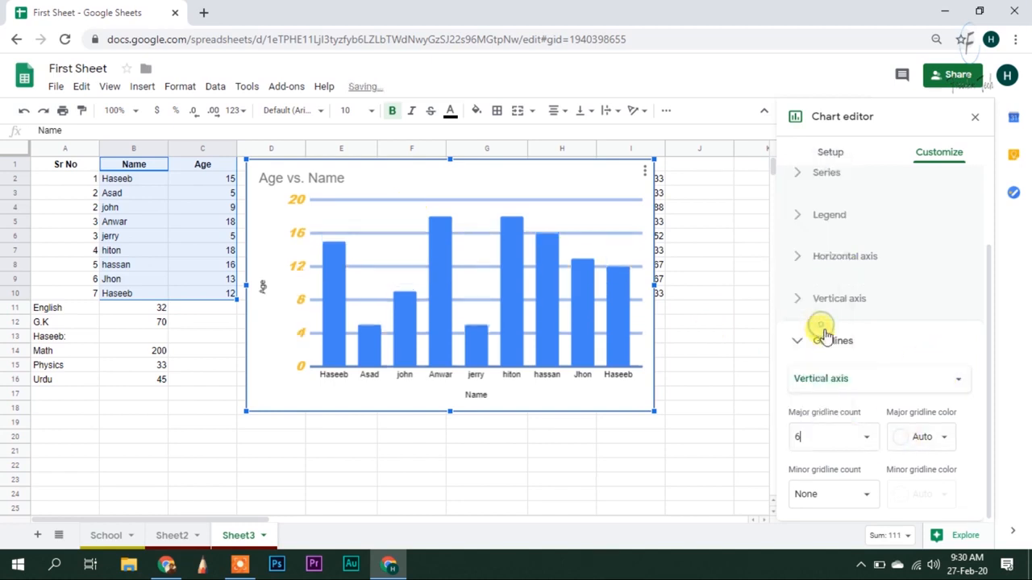
left_click(857, 437)
left_click(831, 295)
left_click(951, 437)
left_click(893, 295)
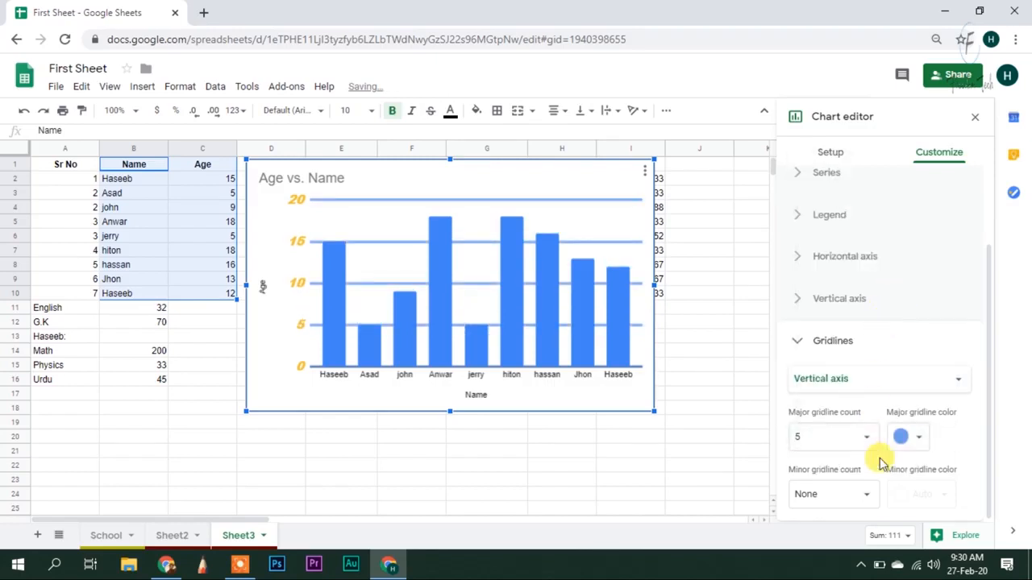
Add 4 minor gridlines between each major pair and colour them pink
left_click(866, 497)
left_click(865, 498)
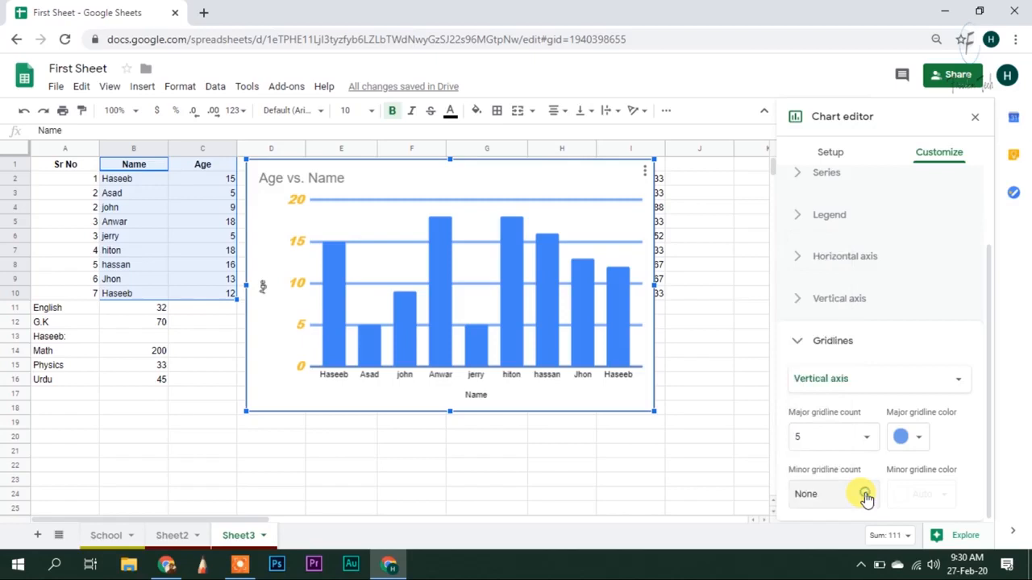
left_click(866, 497)
left_click(817, 337)
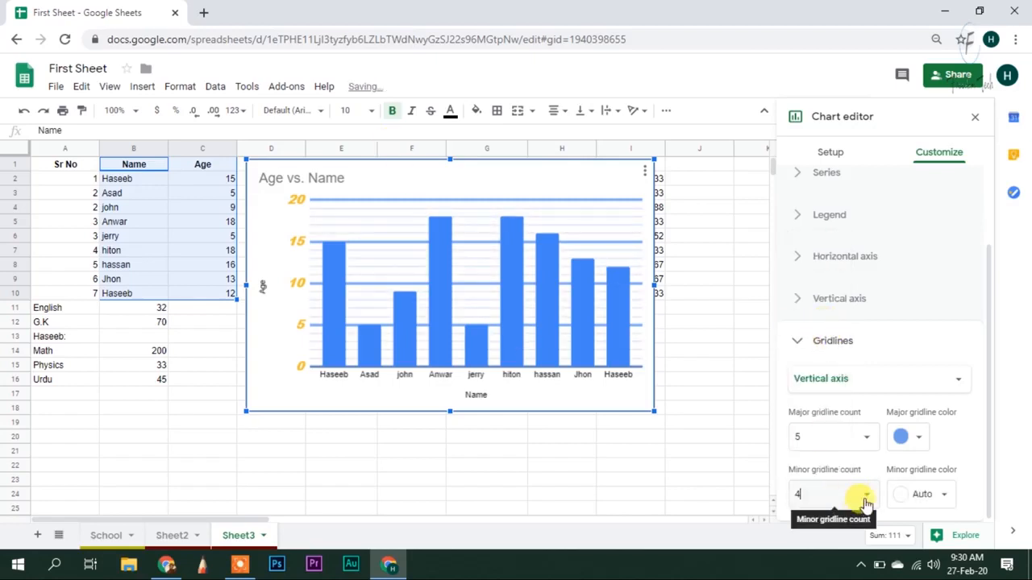
left_click(943, 495)
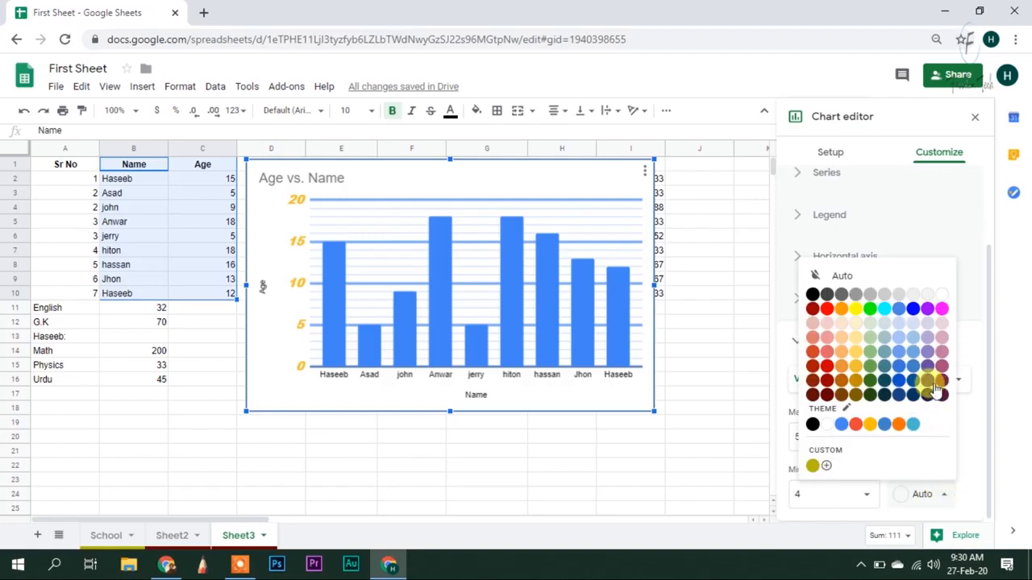
left_click(853, 365)
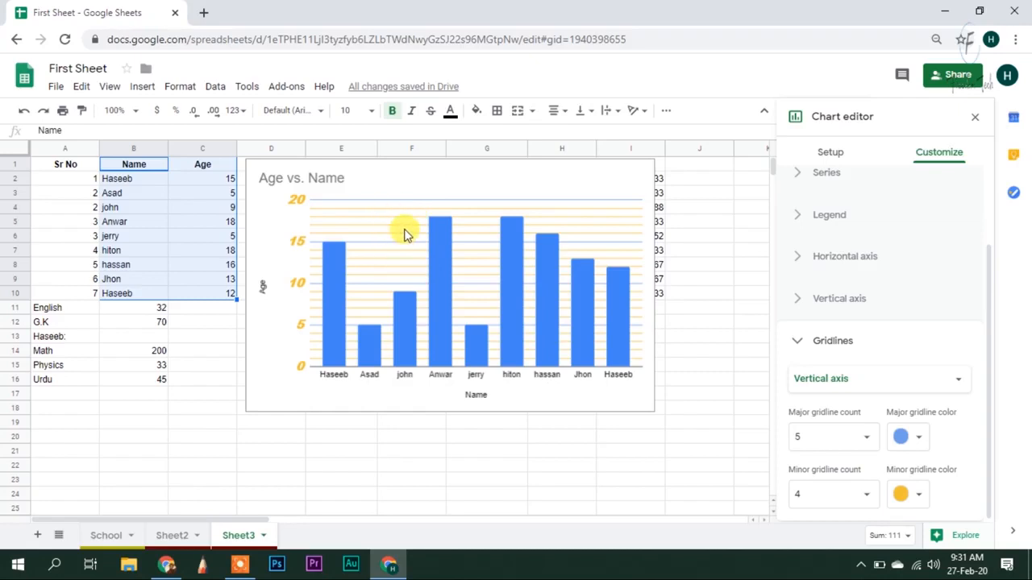
left_click(921, 492)
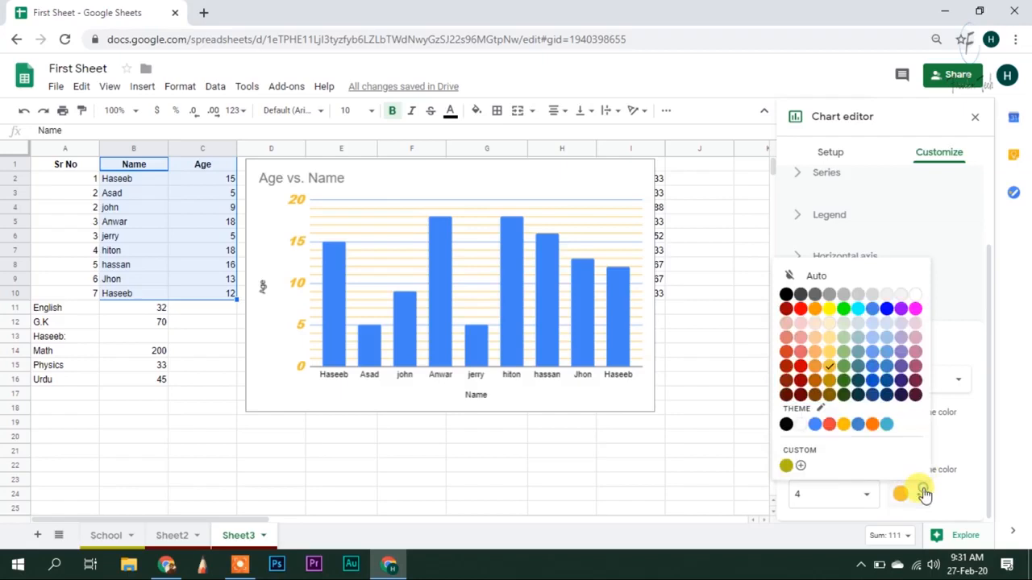
left_click(914, 353)
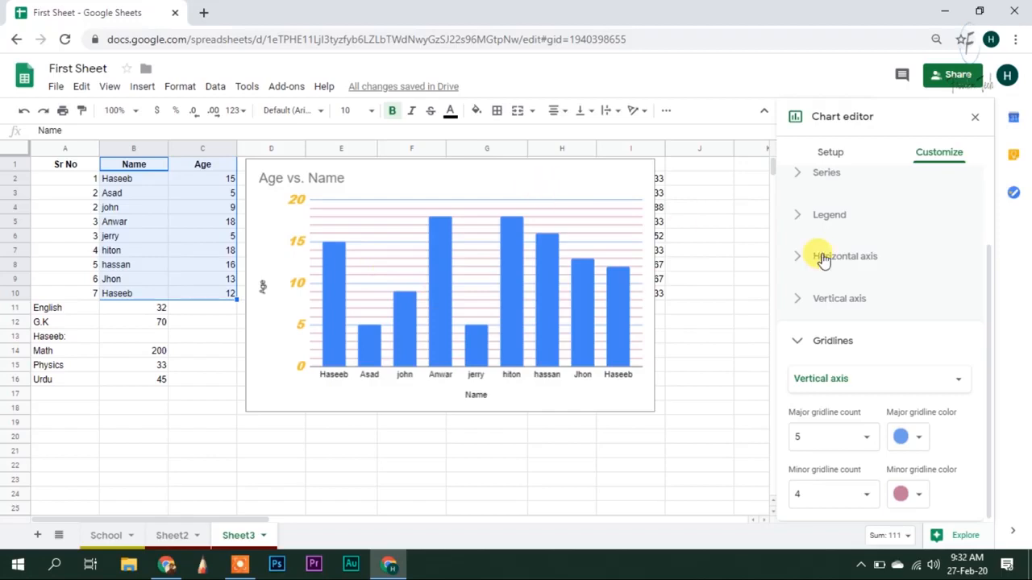
Retitle the axes AGE and NAME and widen the chart to reach column J
left_click(263, 292)
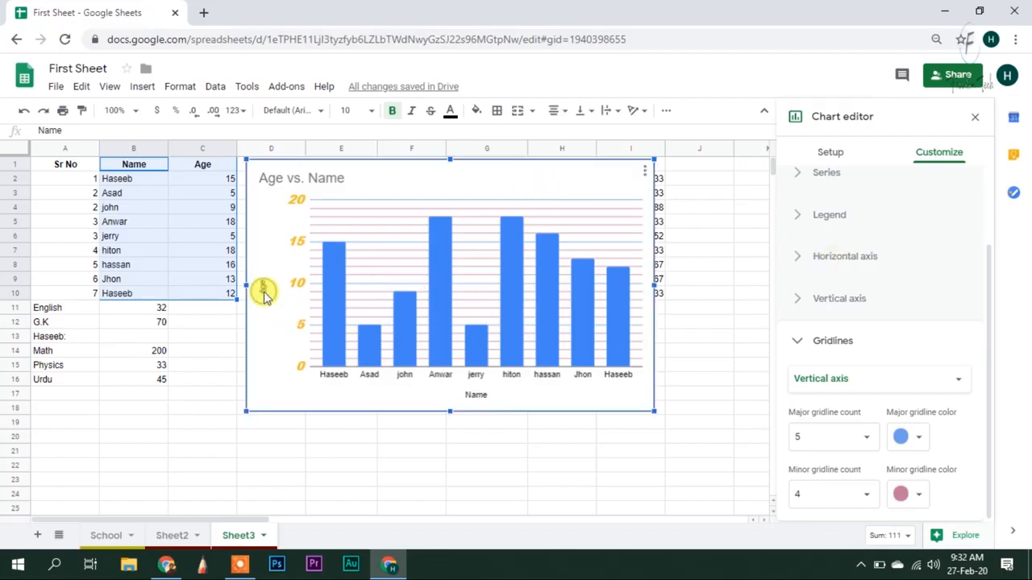
left_click(263, 291)
double_click(844, 289)
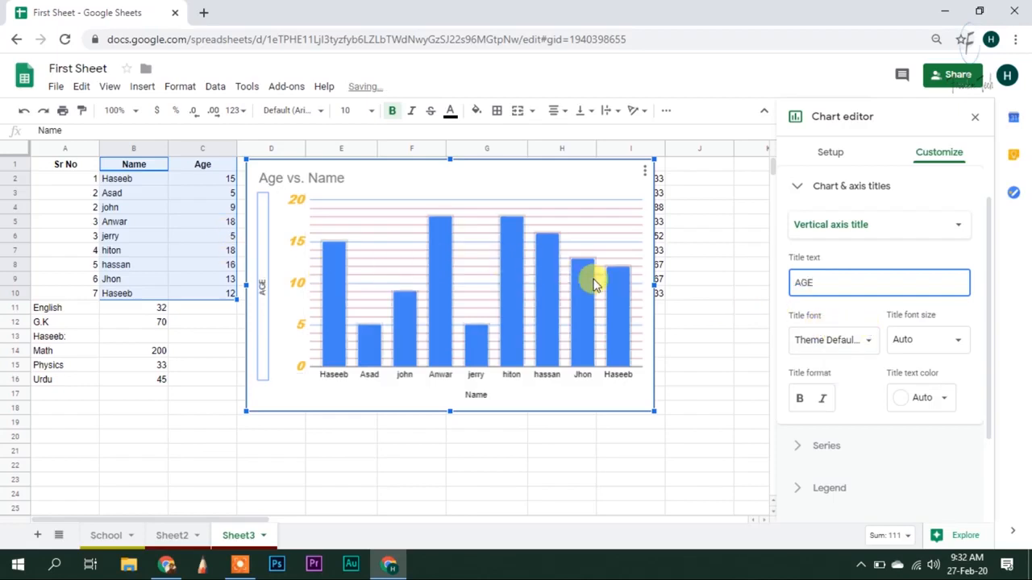
scroll(806, 314, "down", 3)
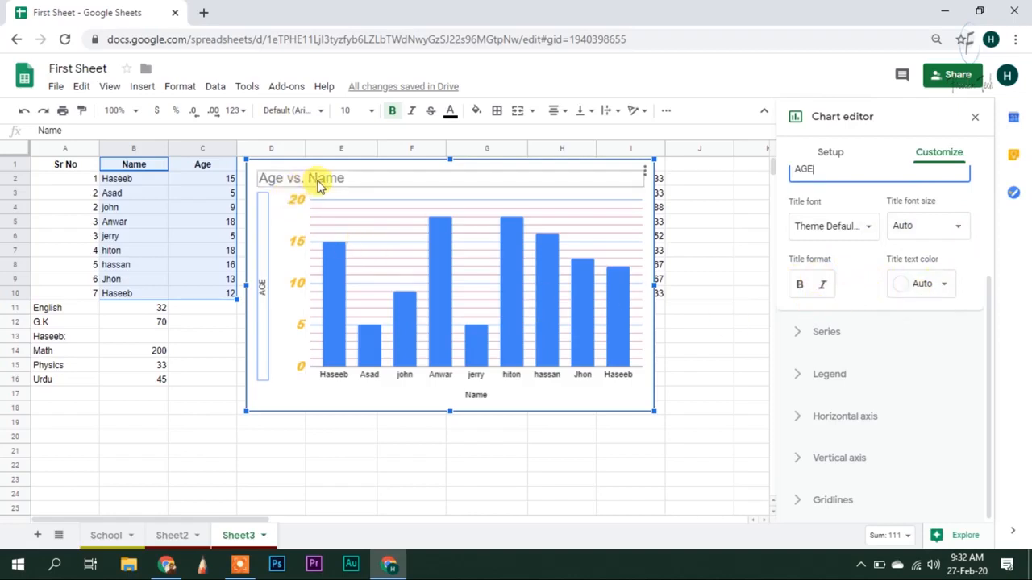
left_click_drag(651, 161, 688, 232)
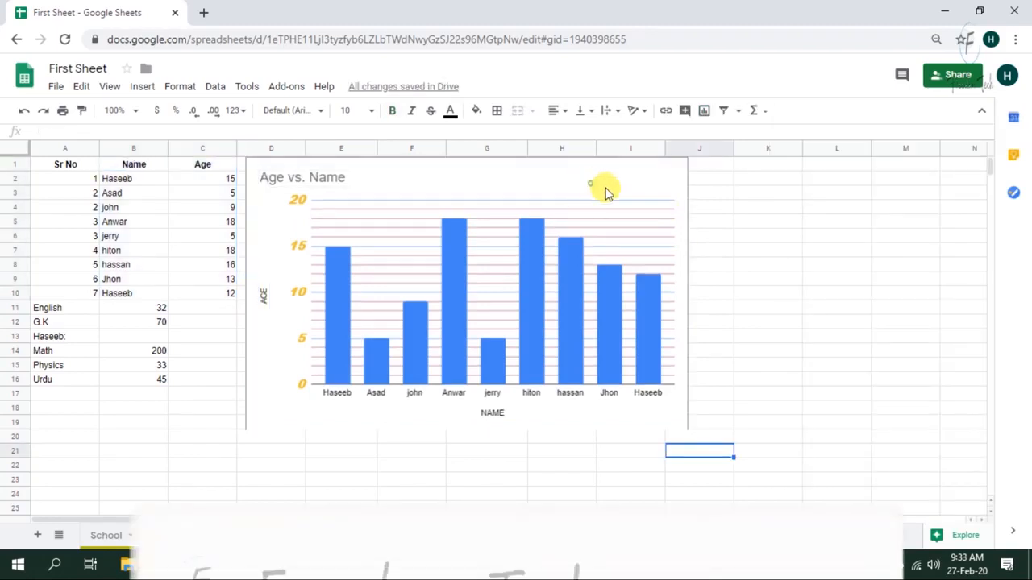
left_click(606, 192)
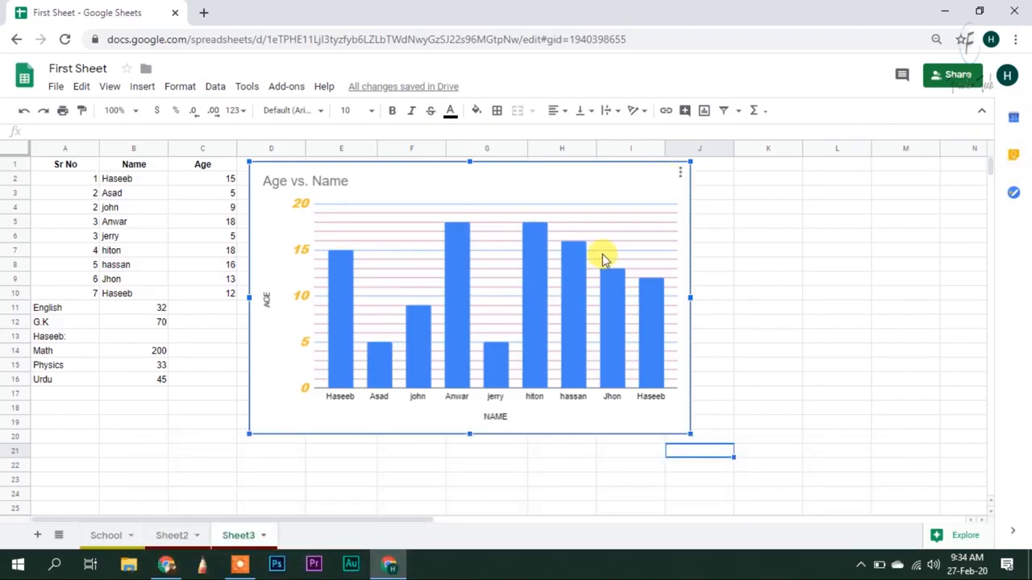
Download the Age vs. Name chart as a PNG image, saving Age vs. Name.png
left_click(678, 176)
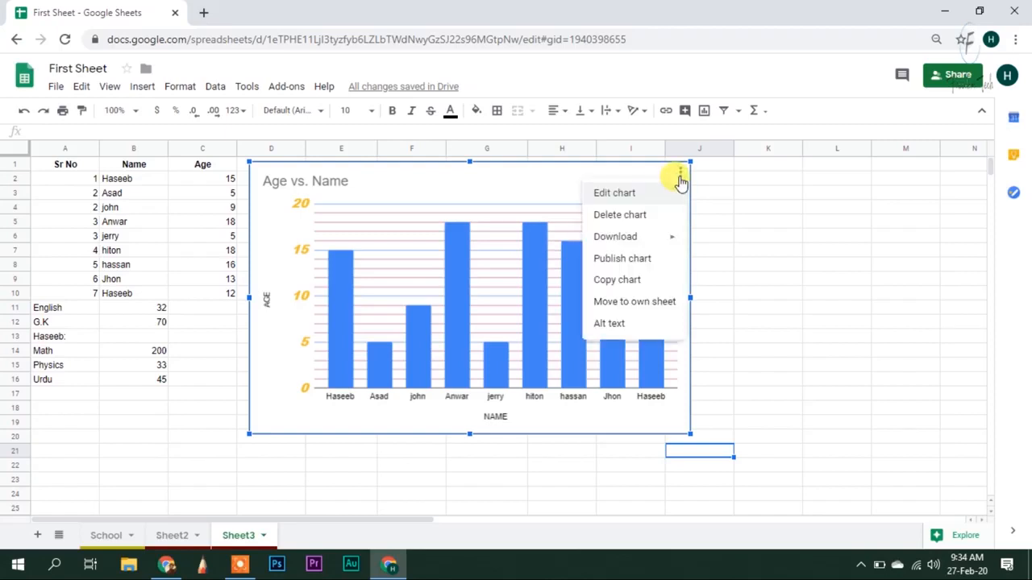
left_click(626, 201)
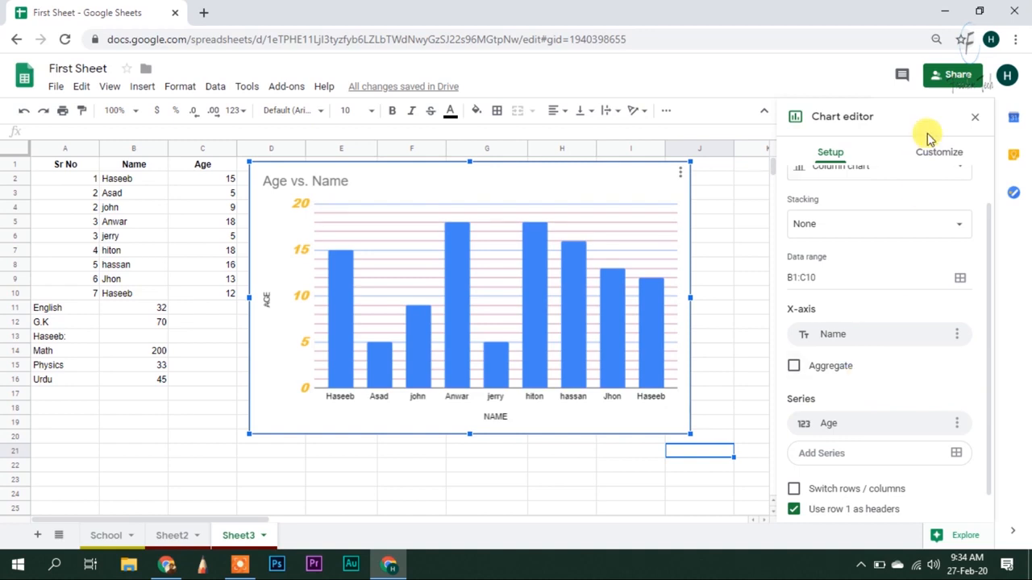
left_click(977, 123)
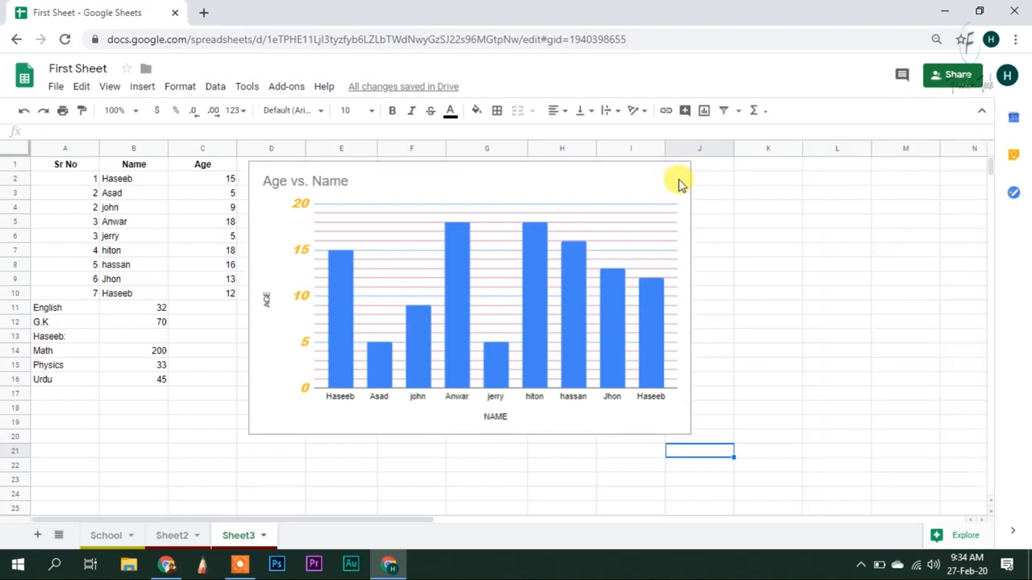
left_click(650, 177)
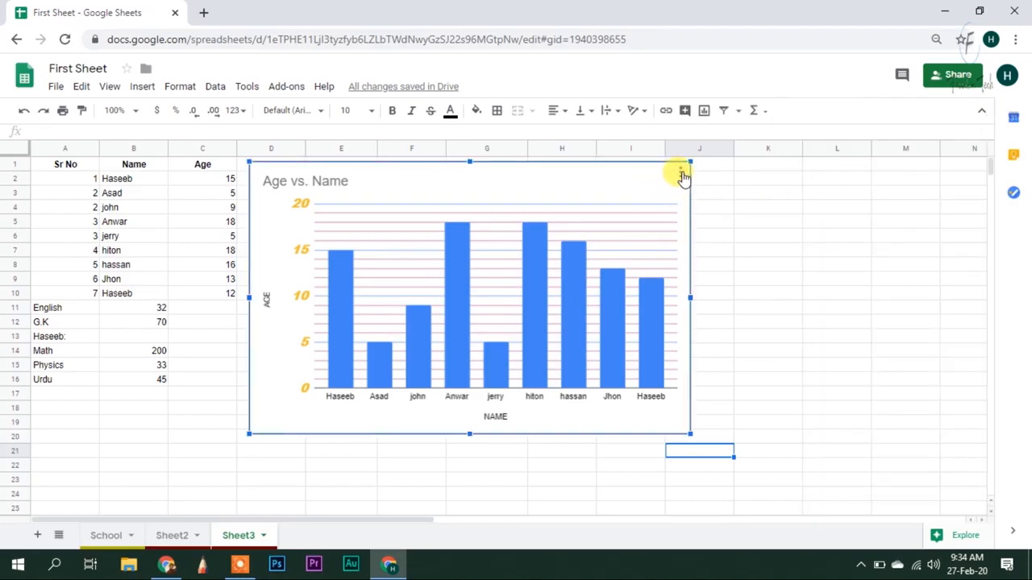
left_click(681, 173)
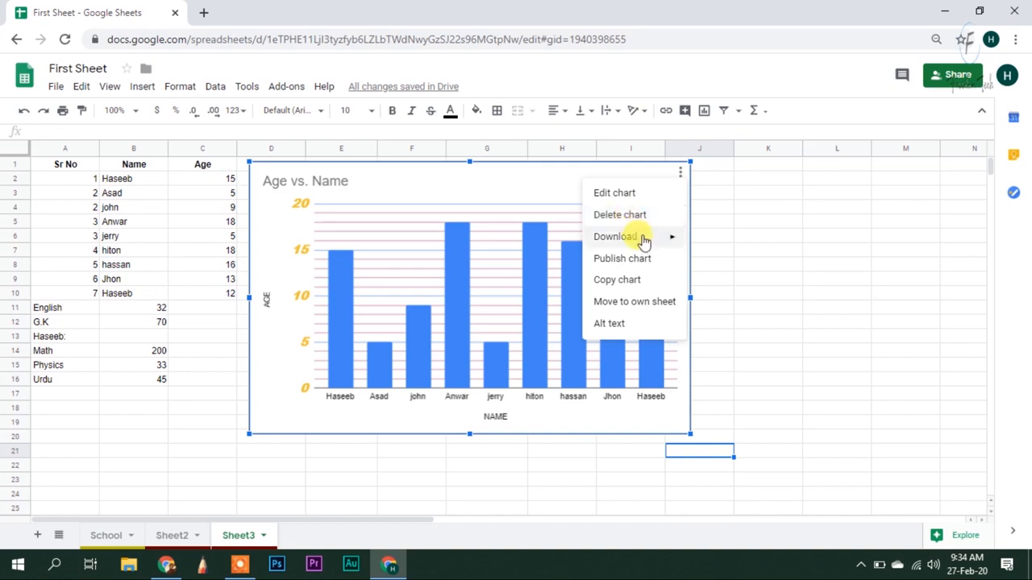
mouse_move(643, 242)
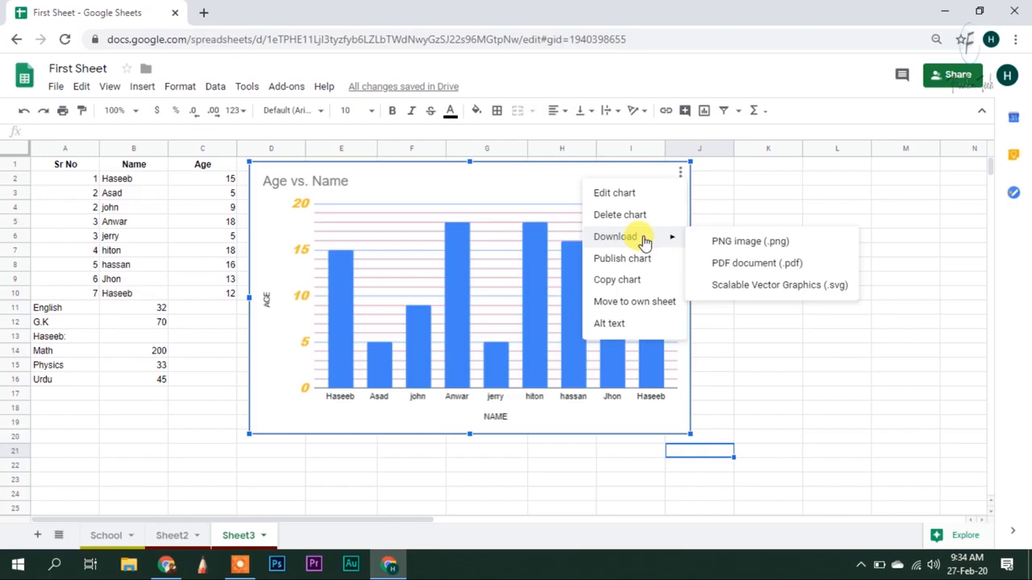
left_click(749, 243)
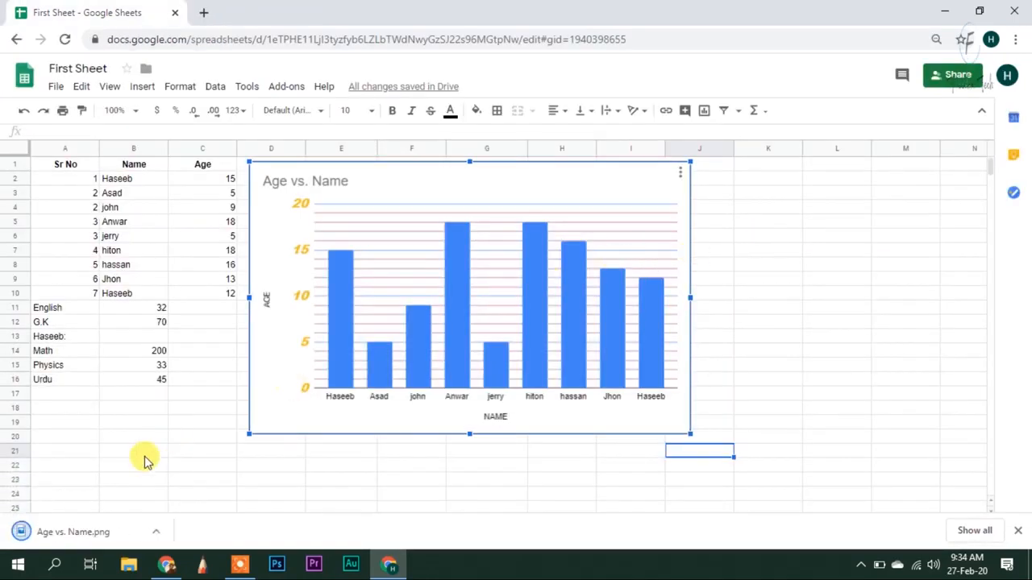
View Age vs. Name.png in Microsoft Photos, then close the preview
left_click(50, 532)
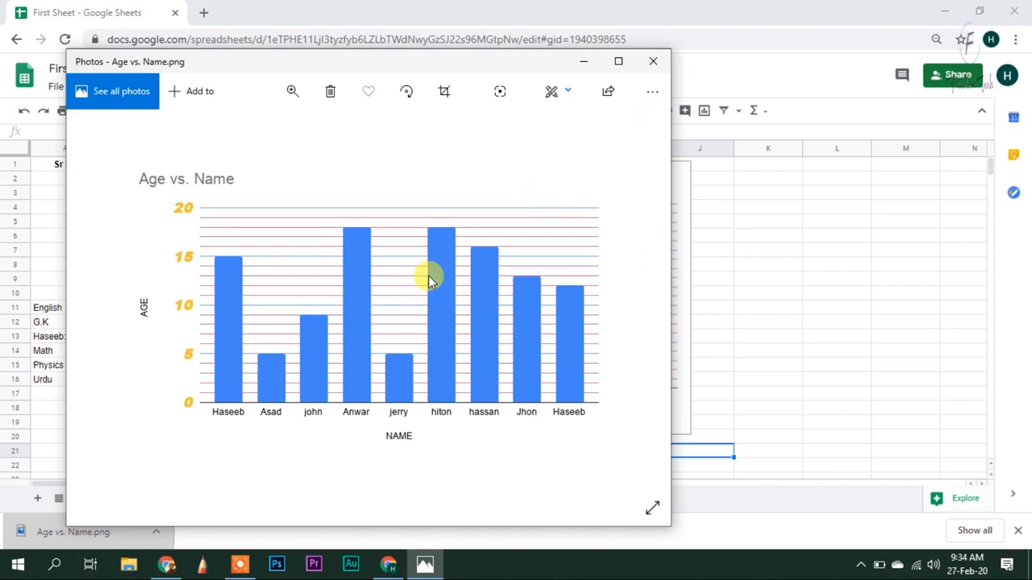
left_click(653, 61)
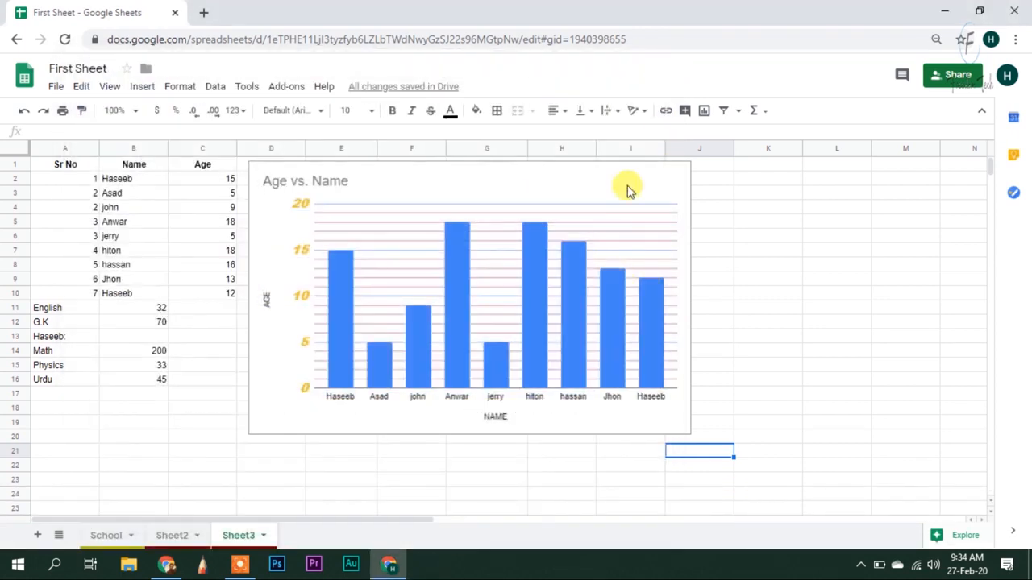
Download the chart as Age vs. Name.pdf and view it in a new browser tab
left_click(681, 184)
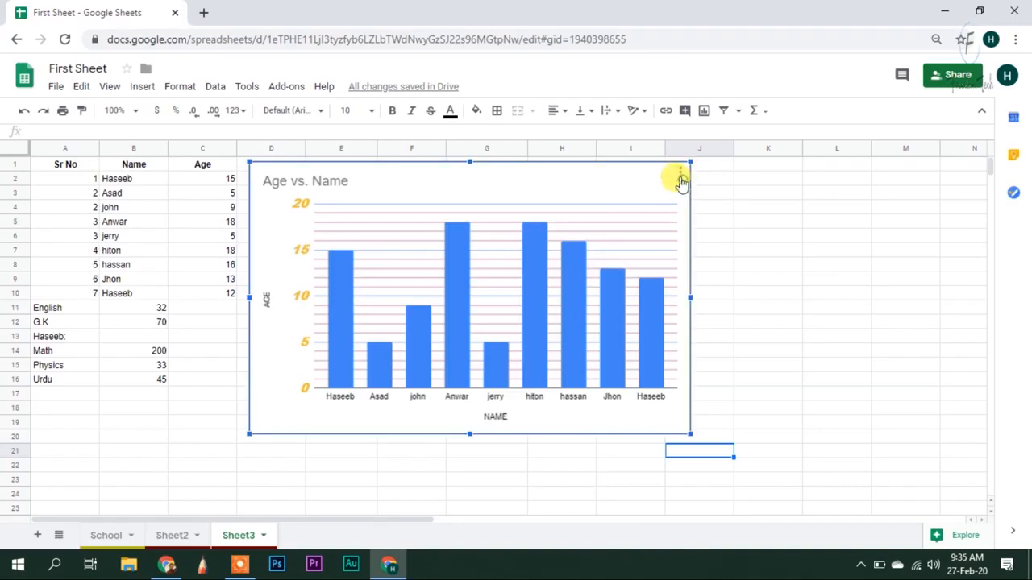
left_click(680, 173)
mouse_move(674, 235)
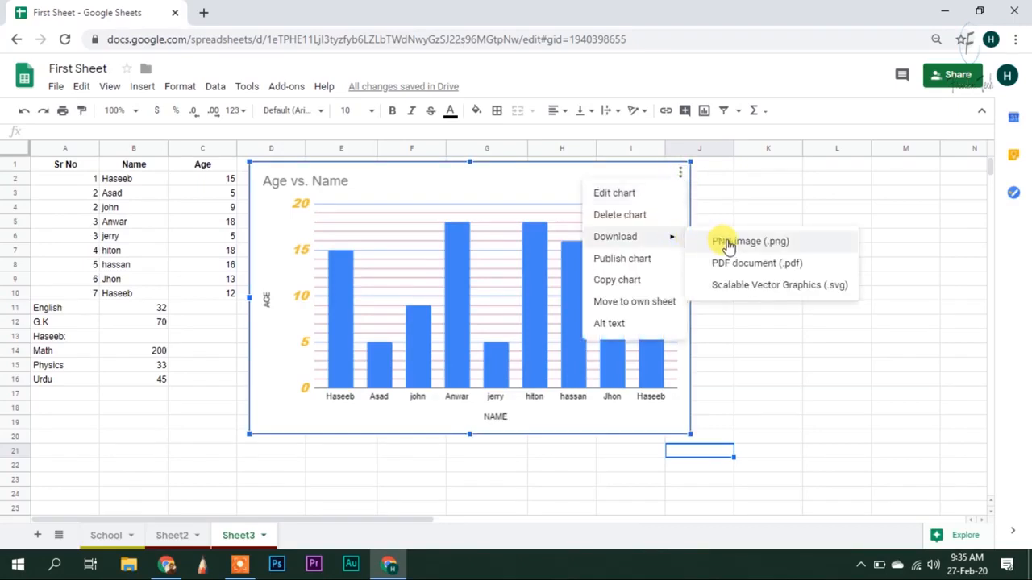
left_click(732, 263)
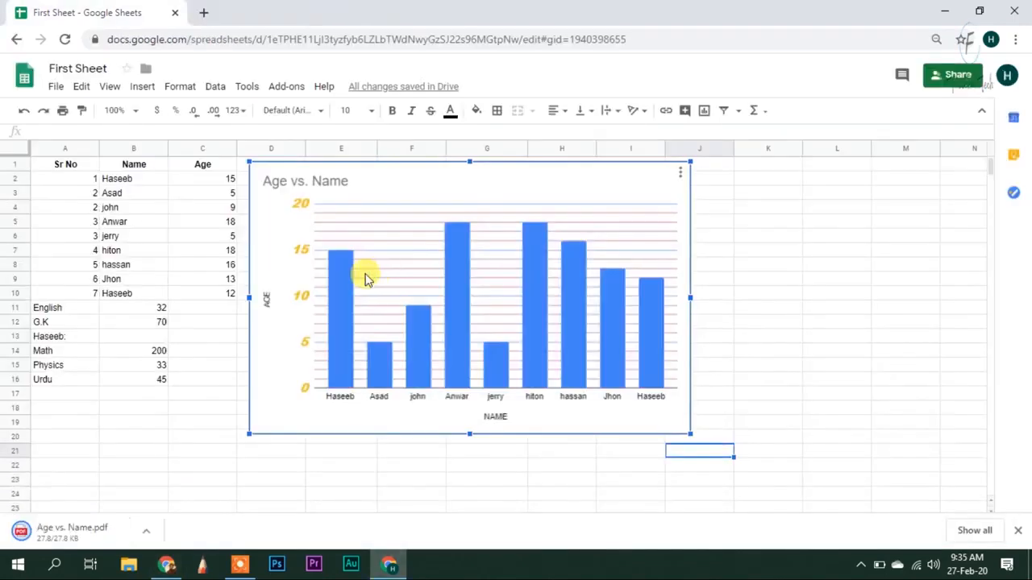
left_click(83, 541)
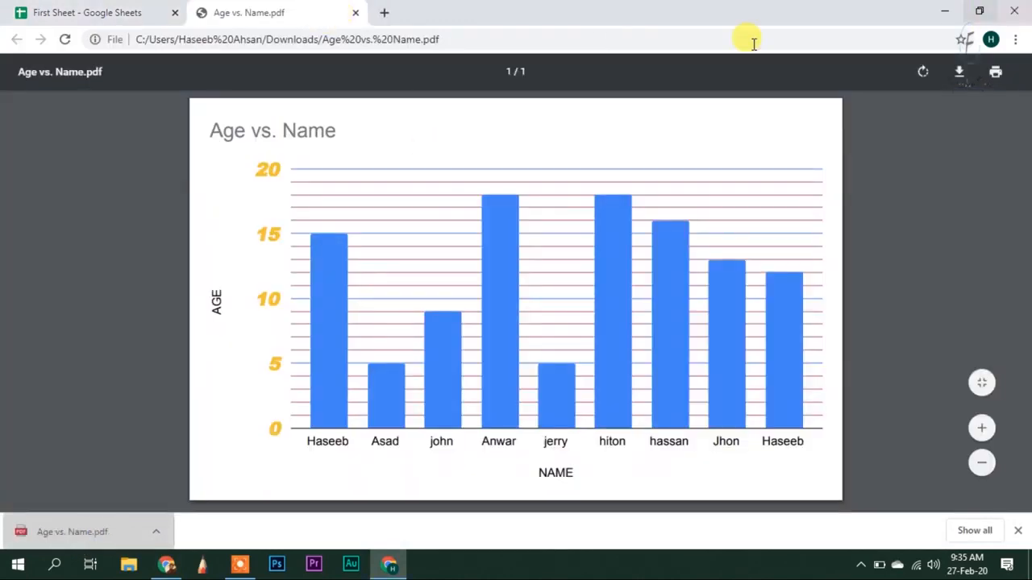
Back on the spreadsheet, bring up the Age vs. Name chart's action menu
left_click(62, 9)
left_click(677, 181)
left_click(679, 175)
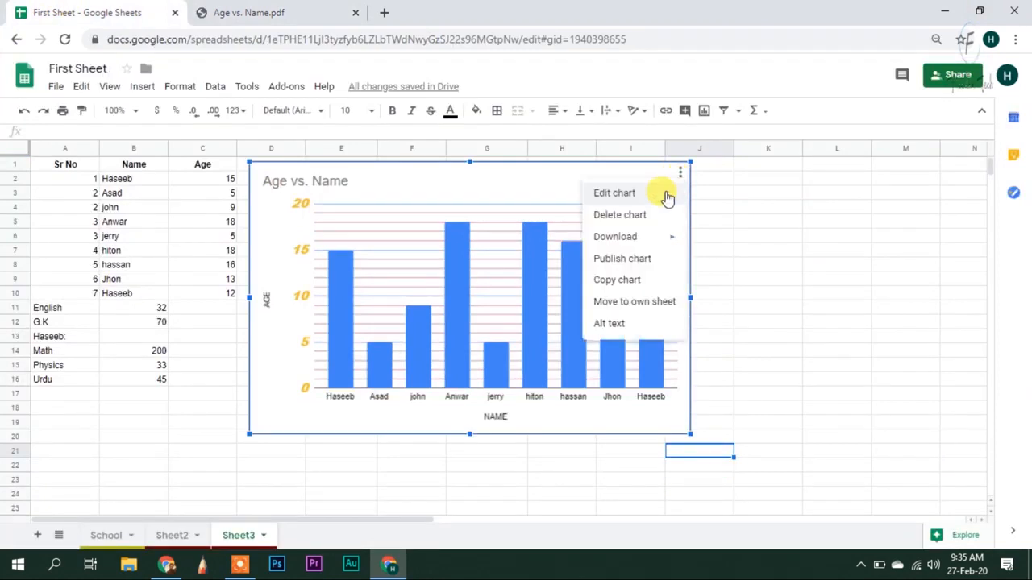
Publish the Age vs. Name chart to the web and copy its published link
left_click(636, 259)
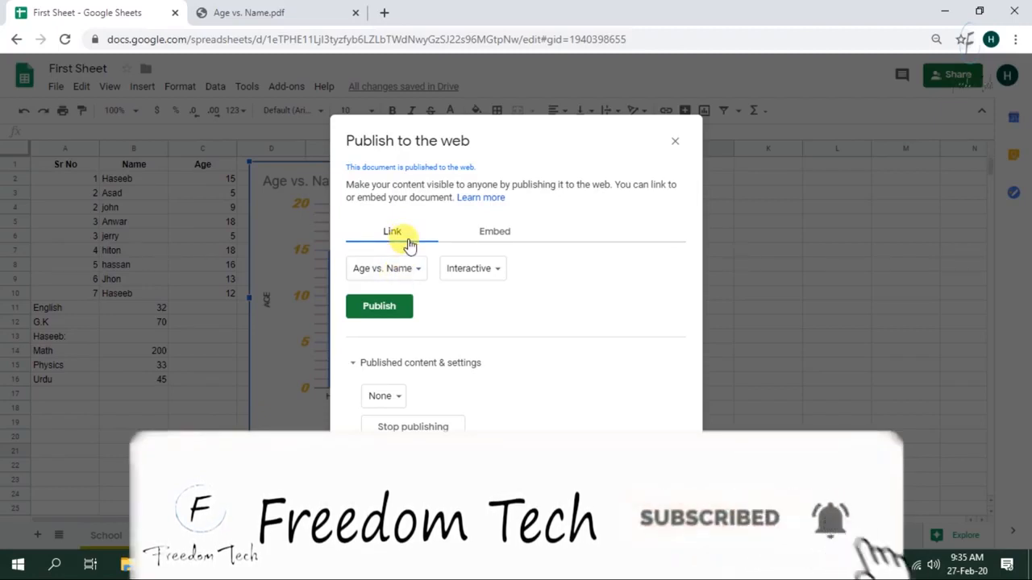
left_click(395, 308)
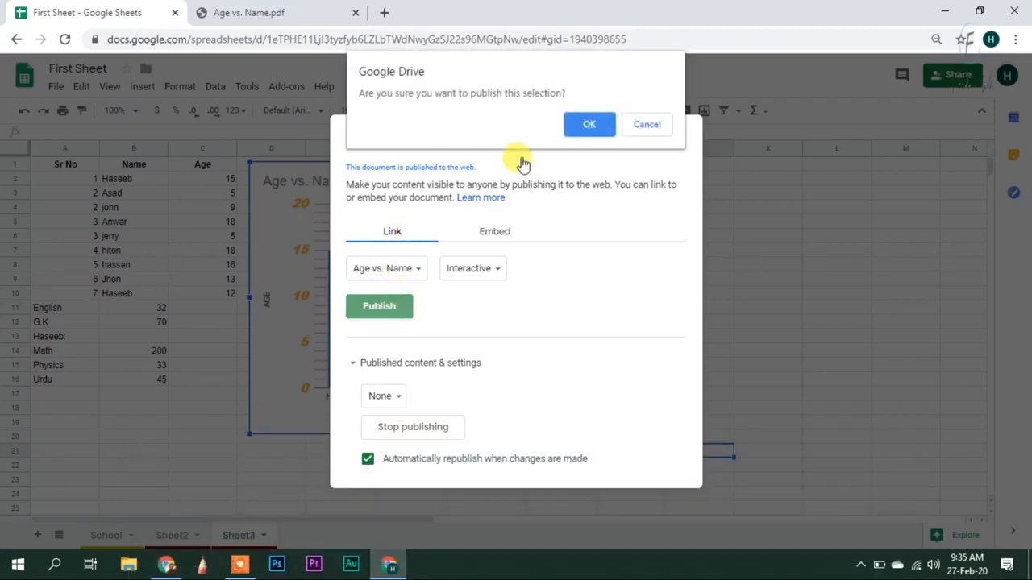
left_click(591, 125)
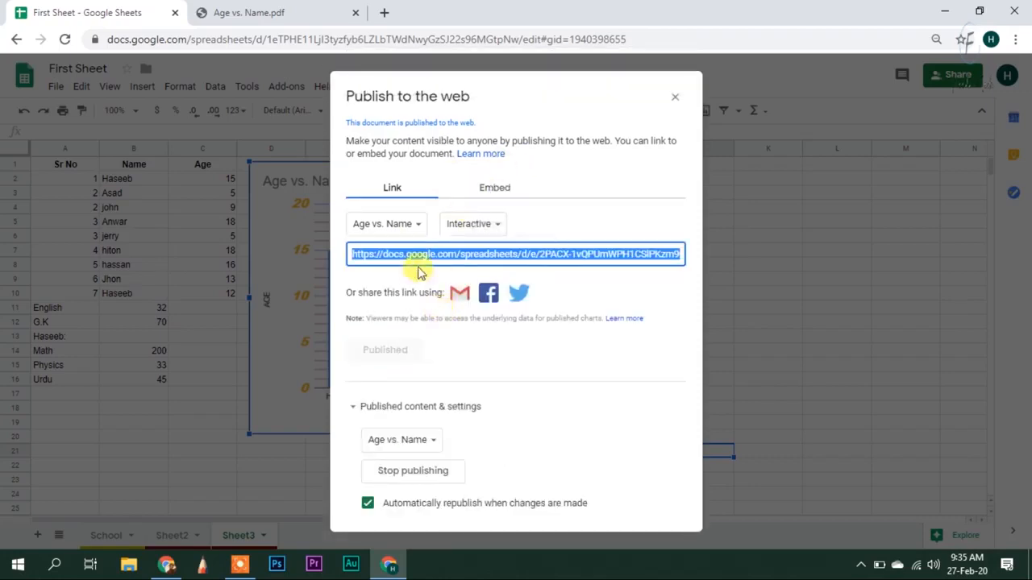
right_click(420, 256)
left_click(453, 270)
left_click(312, 12)
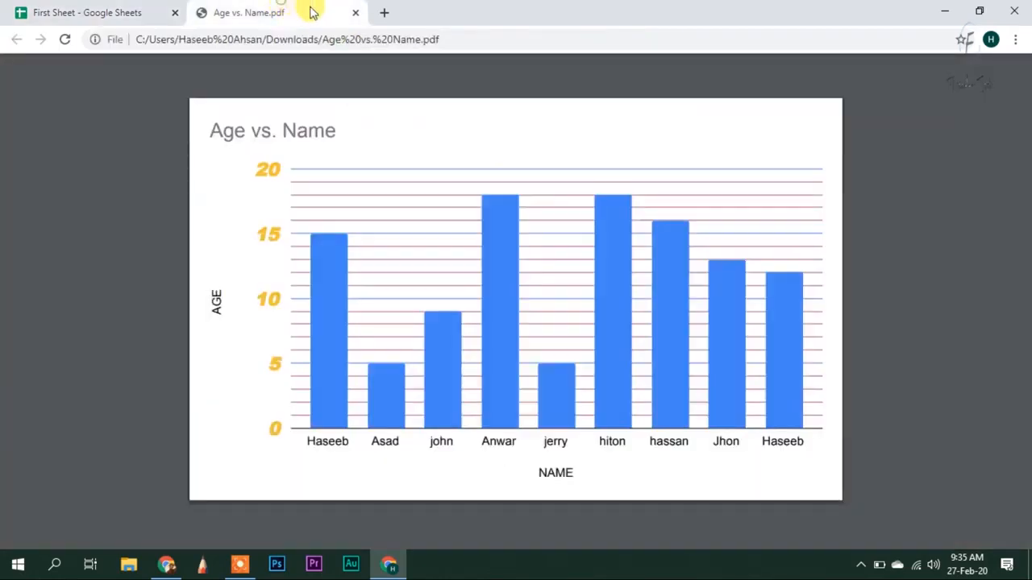
Load the copied pubchart link in a new tab and inspect the interactive bars
left_click(383, 14)
key("ctrl+v")
key("Return")
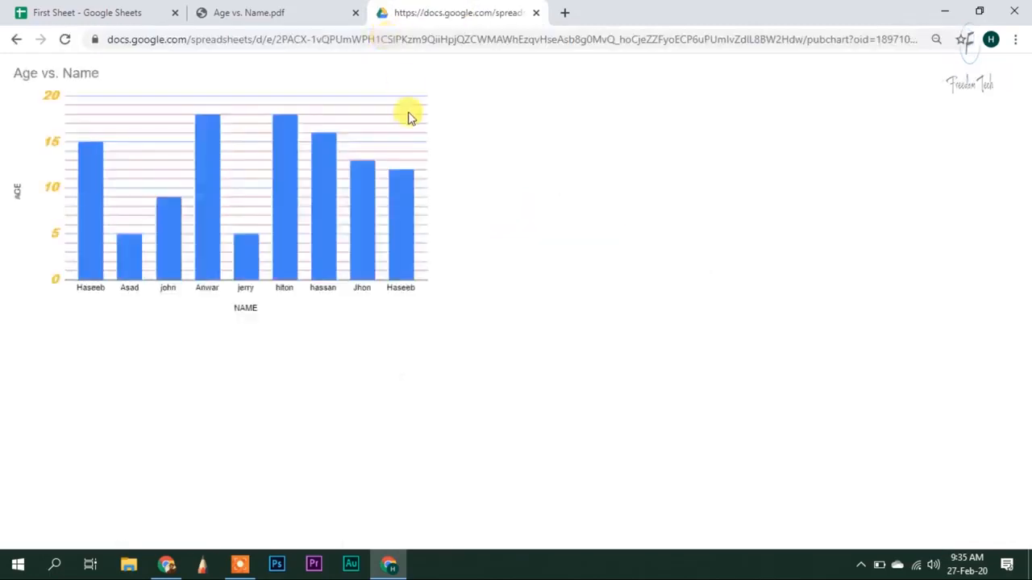
mouse_move(89, 151)
mouse_move(176, 205)
mouse_move(222, 133)
mouse_move(250, 245)
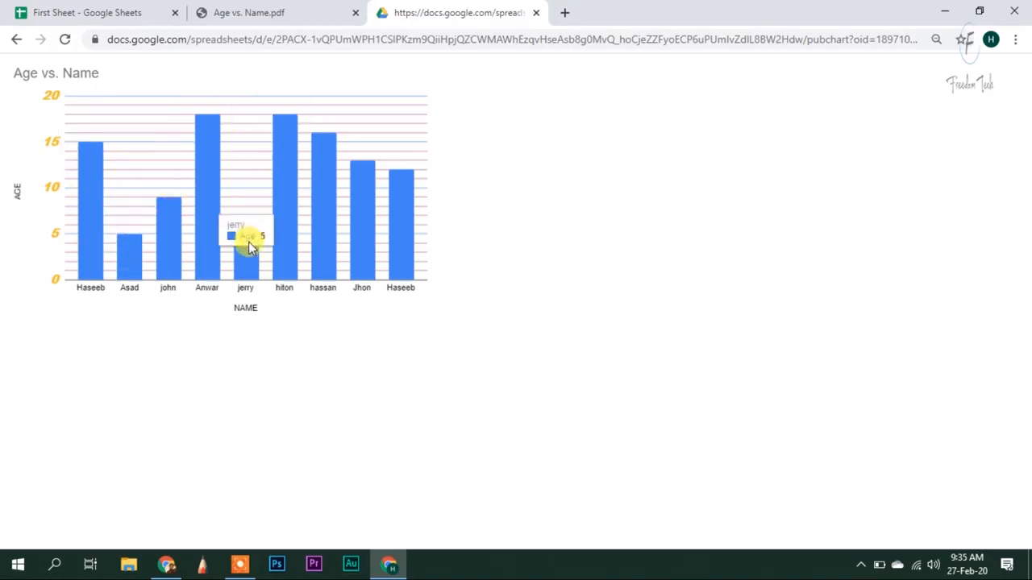
mouse_move(280, 133)
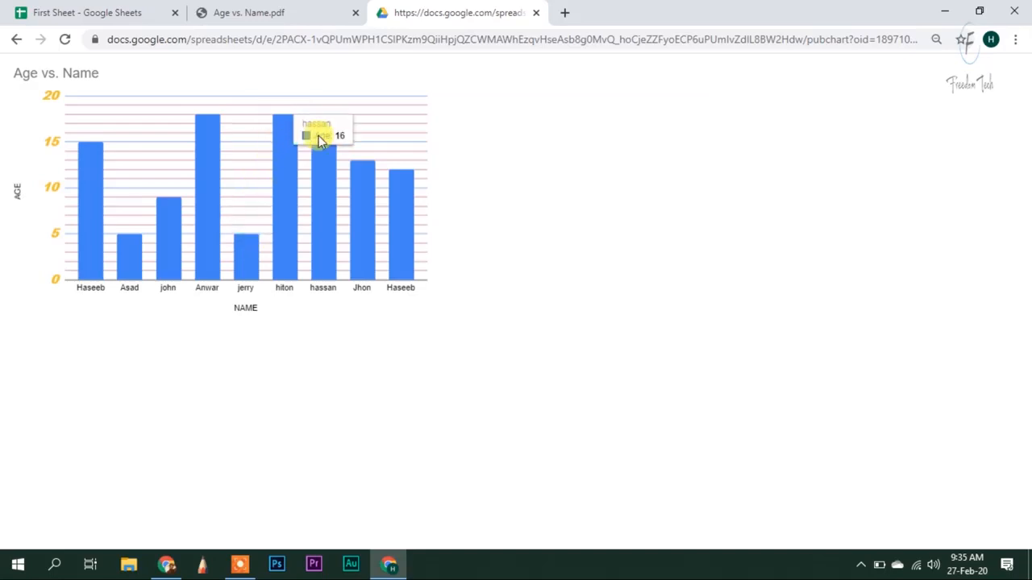
mouse_move(380, 173)
Copy the chart's iframe embed code, then close the Publish to the web dialog
left_click(274, 11)
left_click(77, 10)
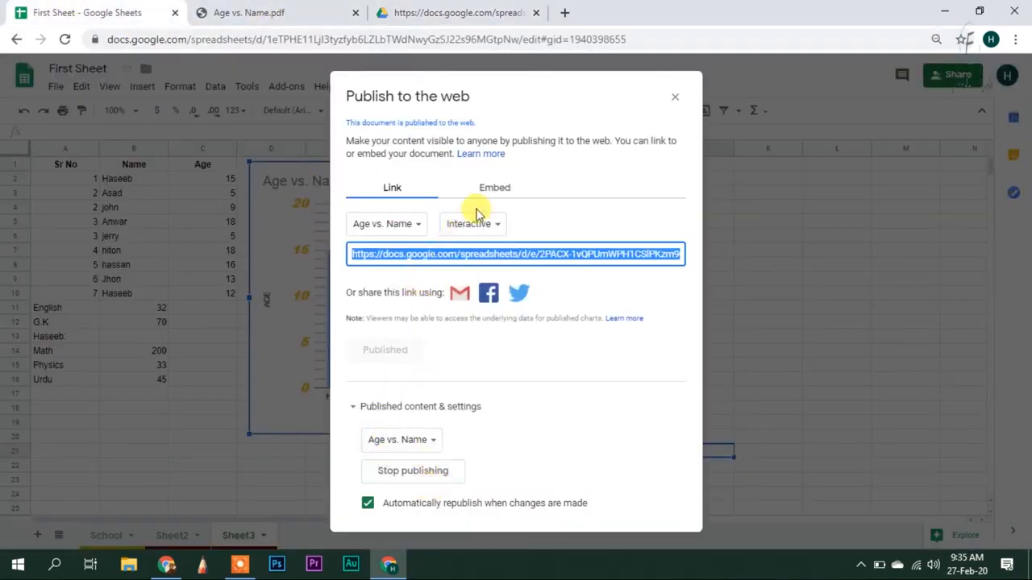
left_click(497, 191)
left_click(476, 266)
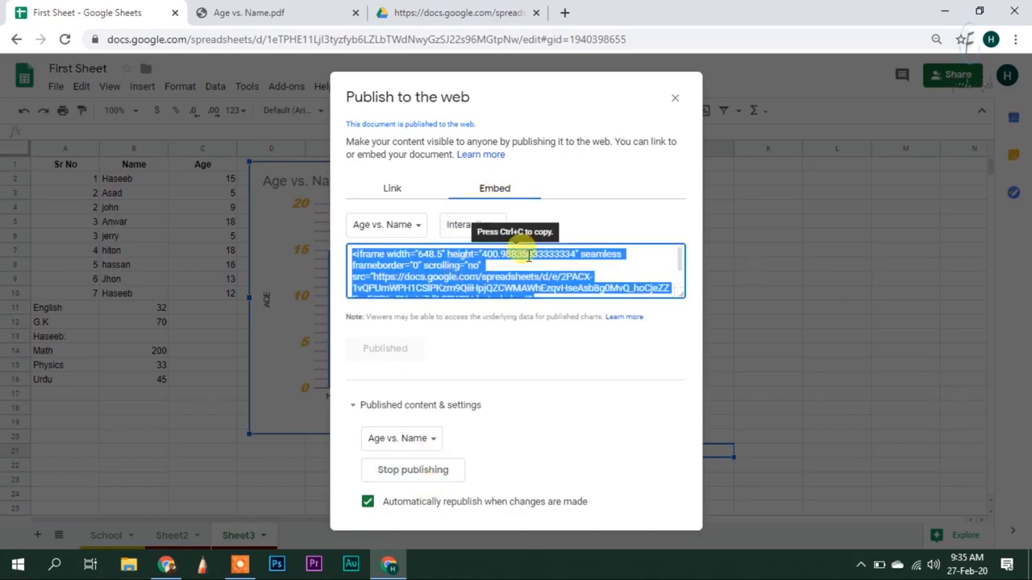
key("ctrl+c")
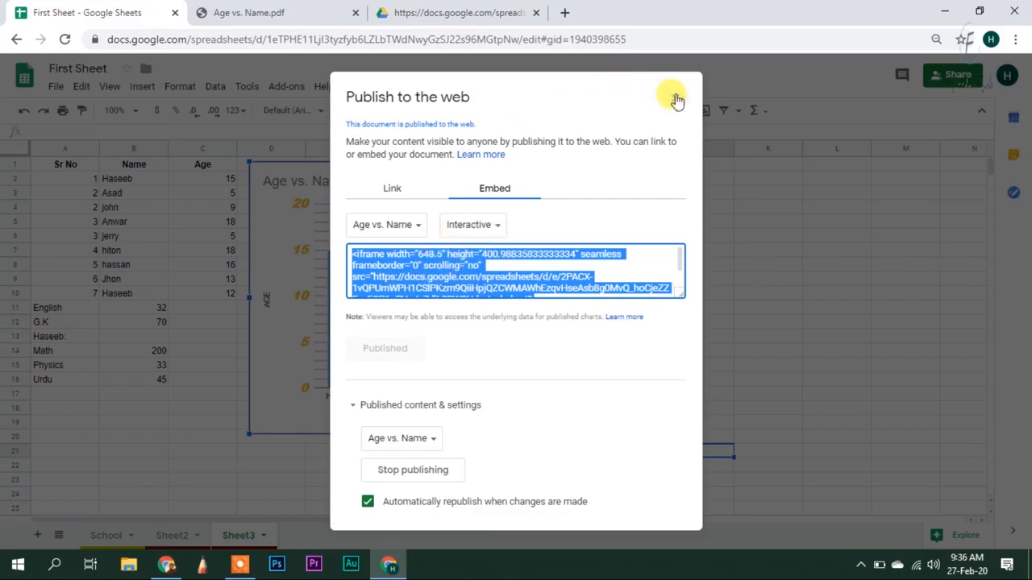
left_click(407, 187)
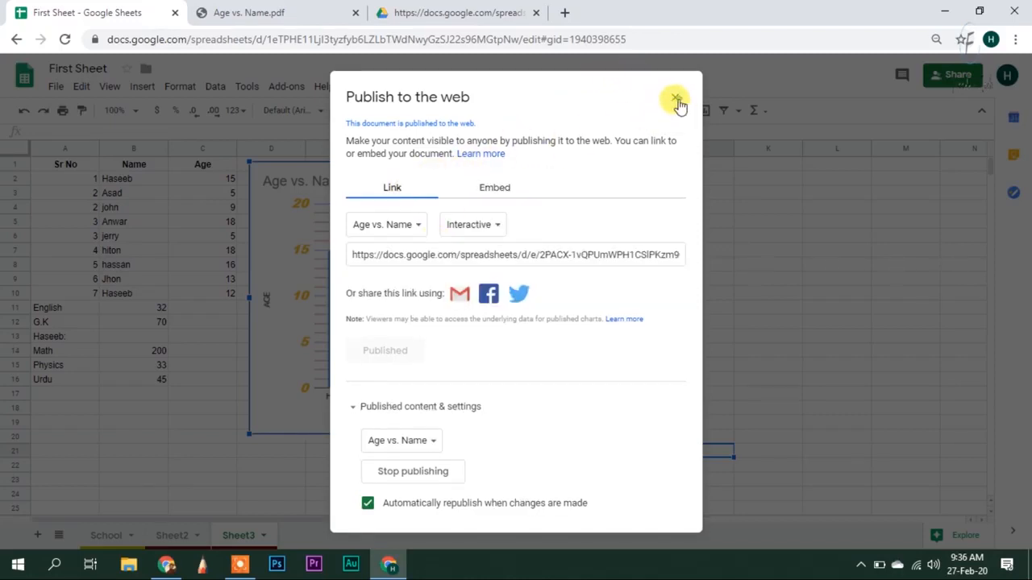
left_click(675, 99)
left_click(553, 264)
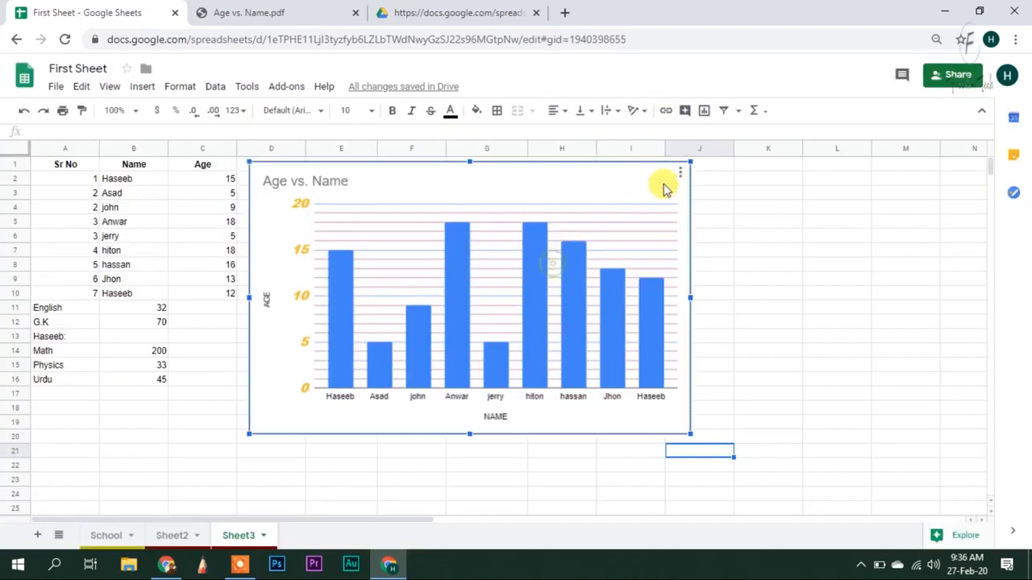
Move the Age vs. Name chart onto its own new sheet, Chart4
left_click(680, 172)
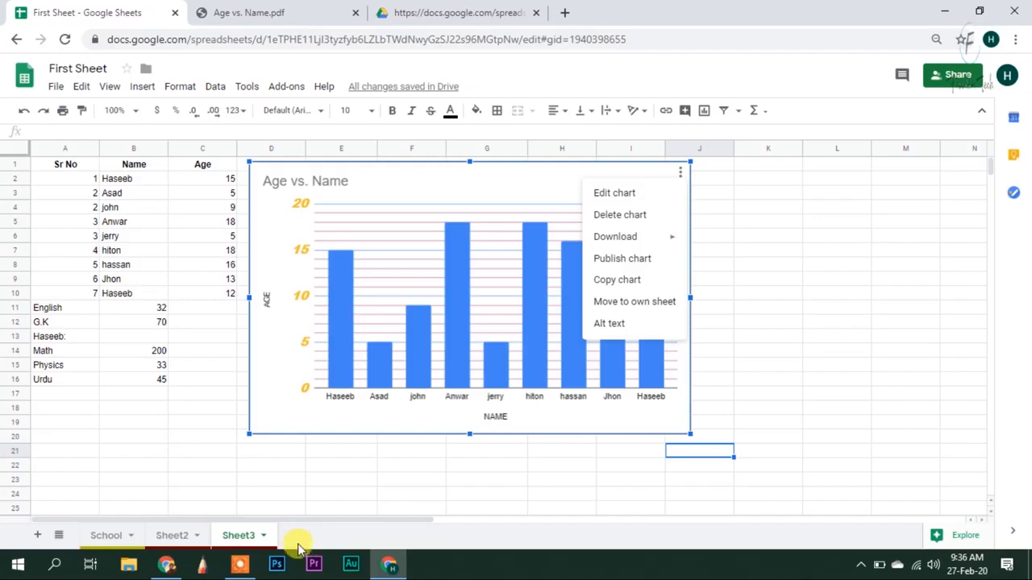
left_click(643, 303)
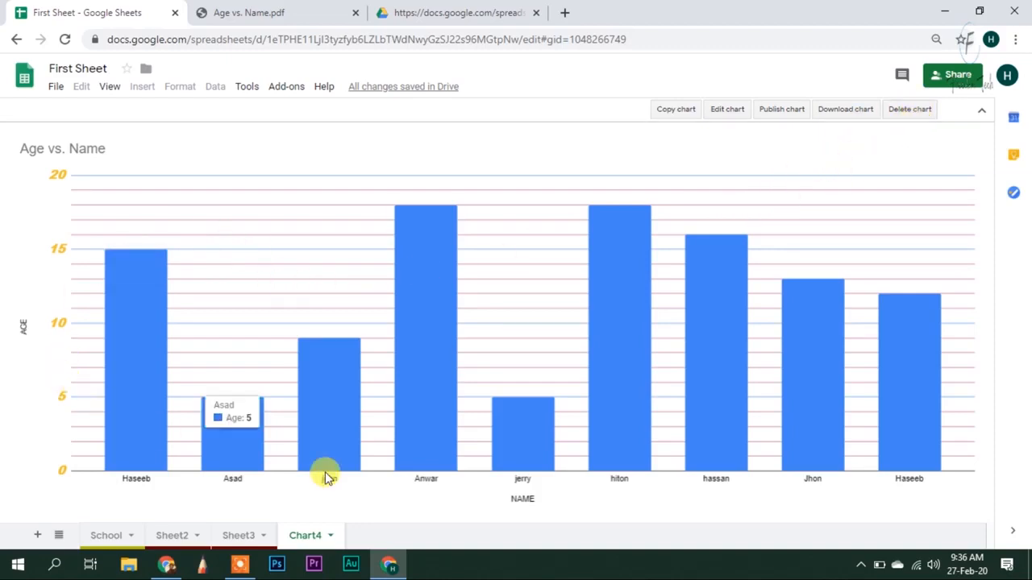
Delete the Chart4 sheet and confirm in the Heads up dialog
left_click(330, 537)
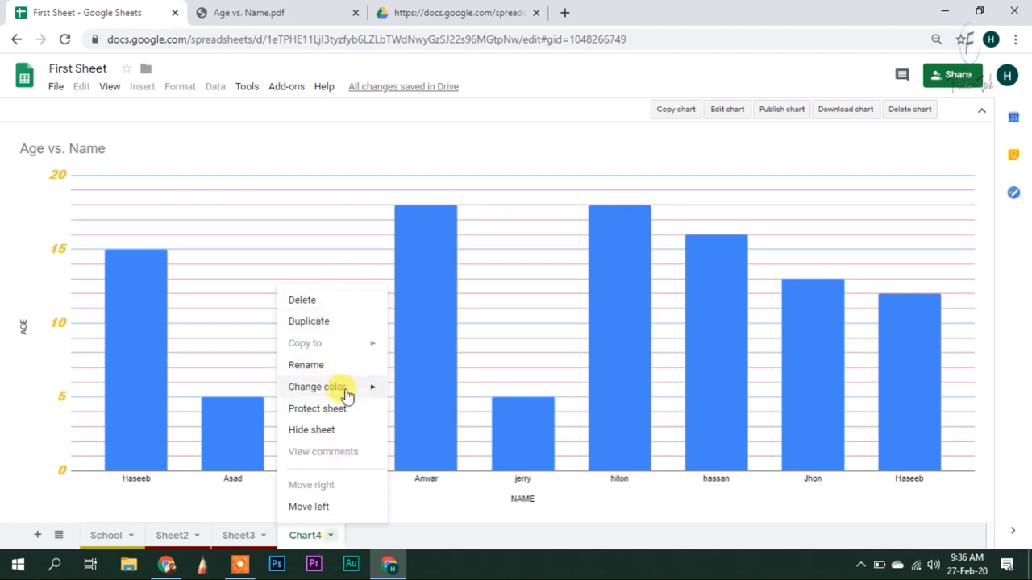
left_click(923, 112)
left_click(924, 112)
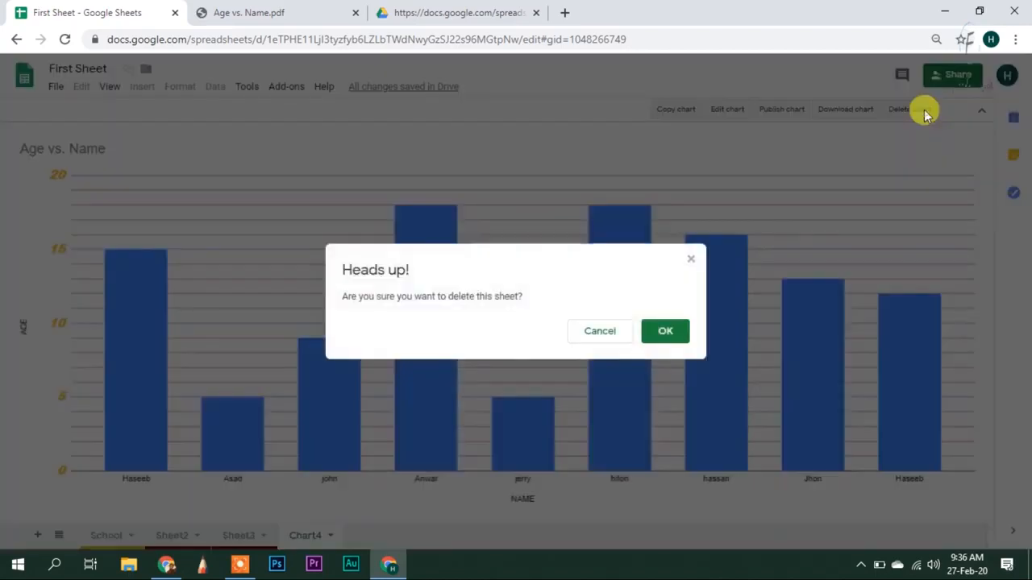
left_click(645, 338)
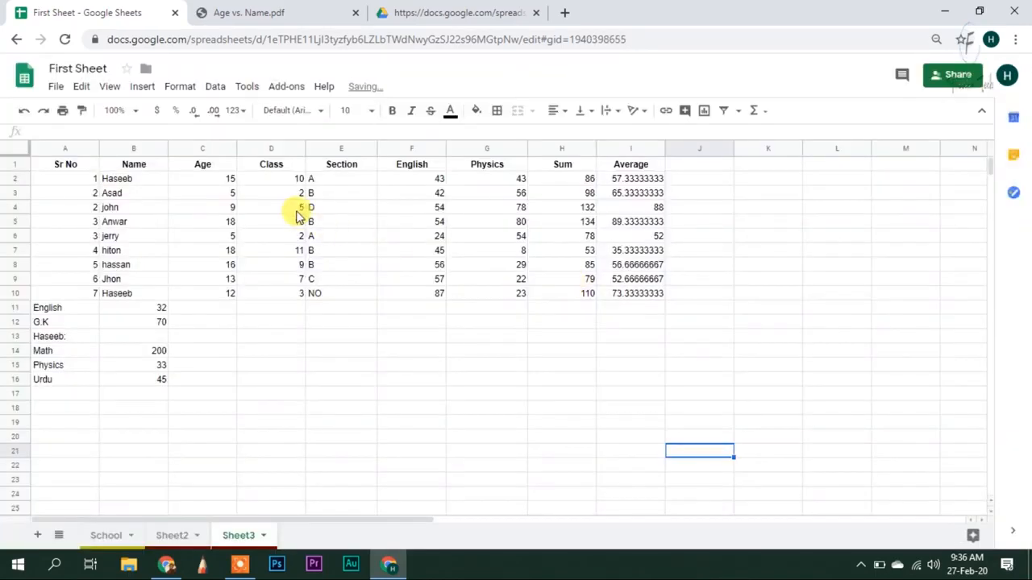
Insert a column chart from B1:C10, placed and widened beside the data table
left_click(225, 364)
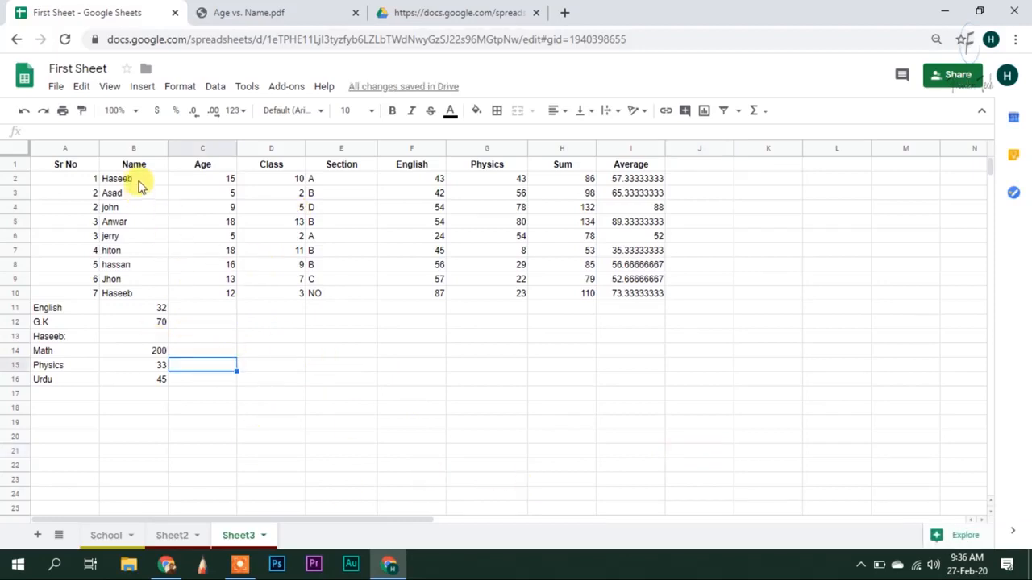
left_click_drag(141, 170, 231, 297)
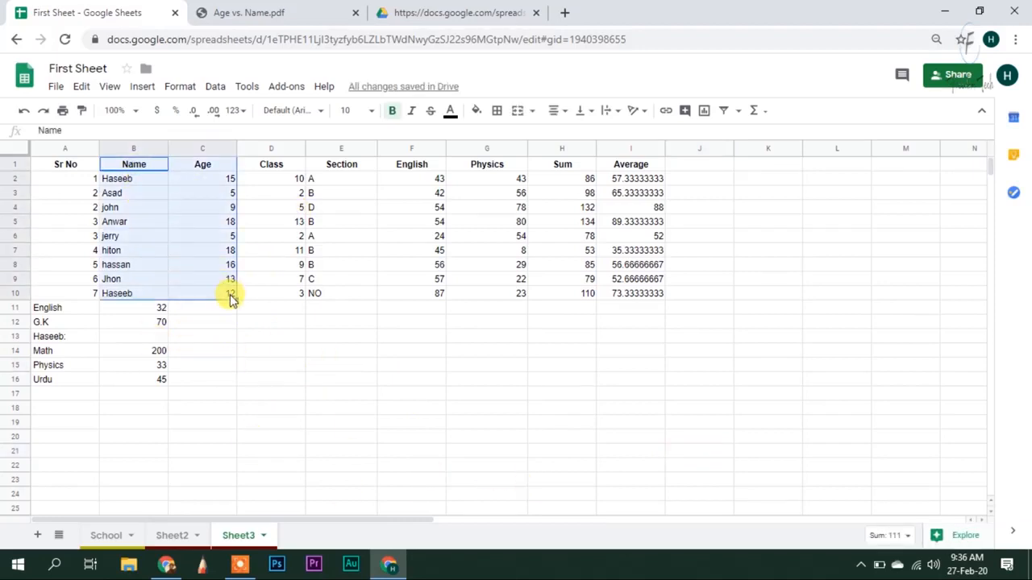
left_click(705, 111)
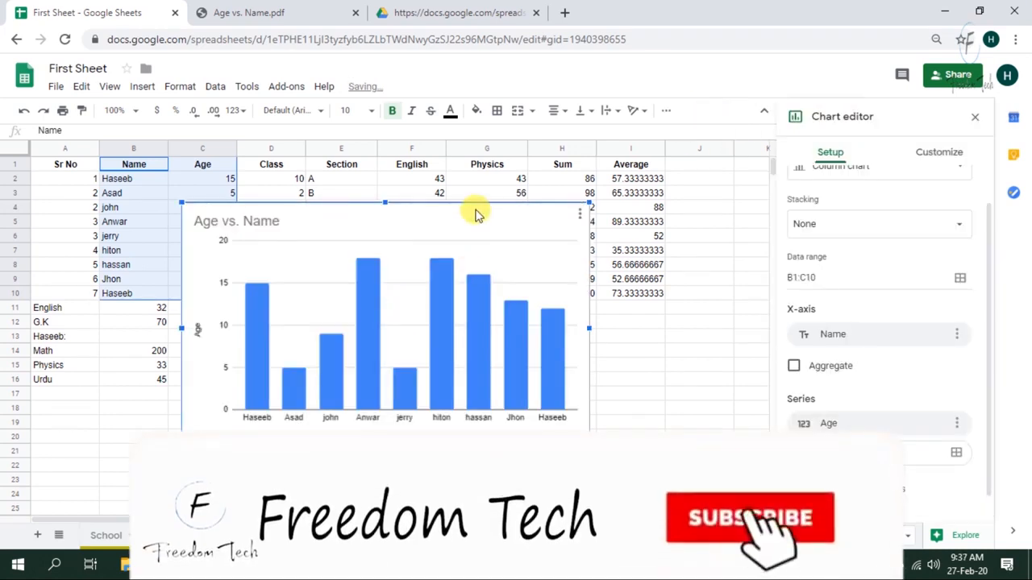
left_click_drag(482, 207, 589, 165)
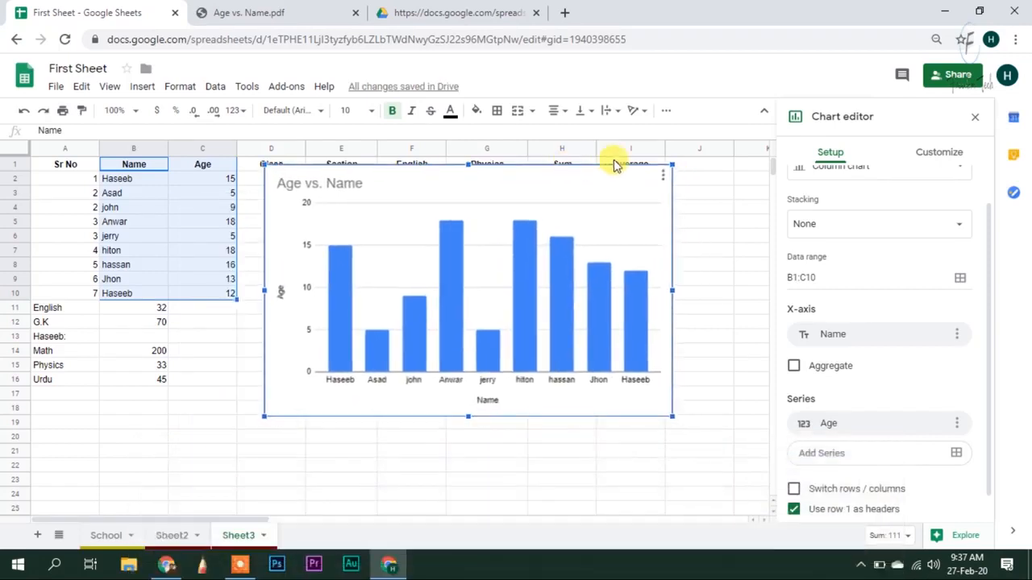
mouse_move(659, 169)
left_mouse_down()
mouse_move(473, 295)
mouse_move(467, 270)
mouse_move(656, 180)
mouse_move(710, 179)
mouse_move(664, 210)
mouse_move(644, 183)
left_mouse_up()
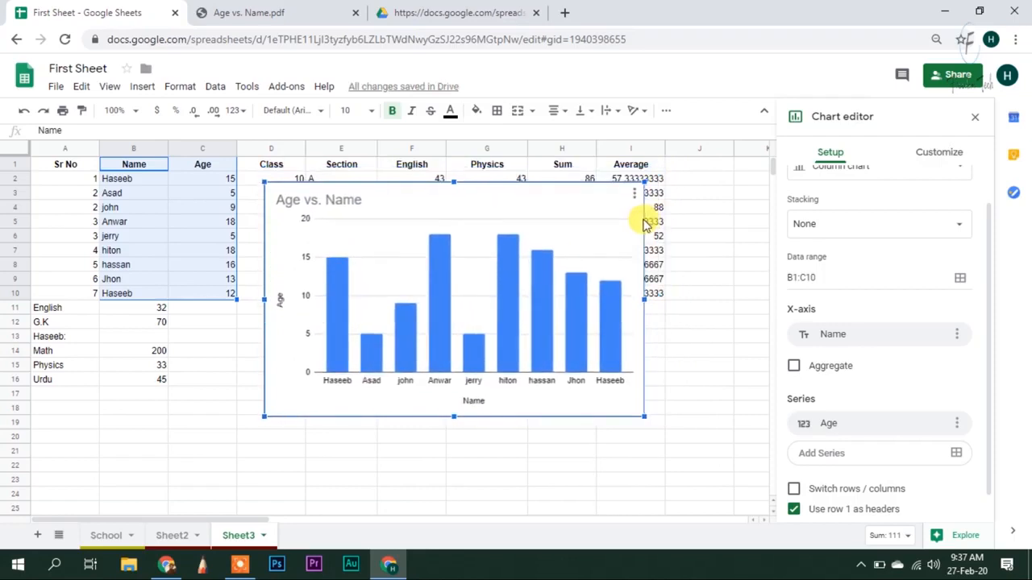